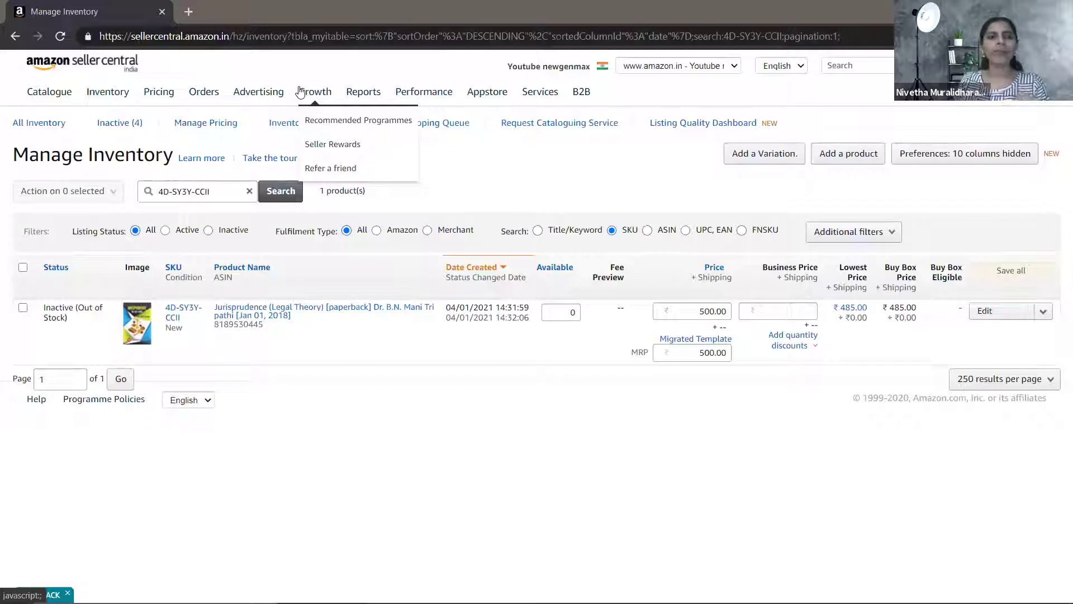
Convert the Jurisprudence (Legal Theory) listing to Fulfilled by Amazon with the Convert & Send Inventory option
mouse_move(109, 94)
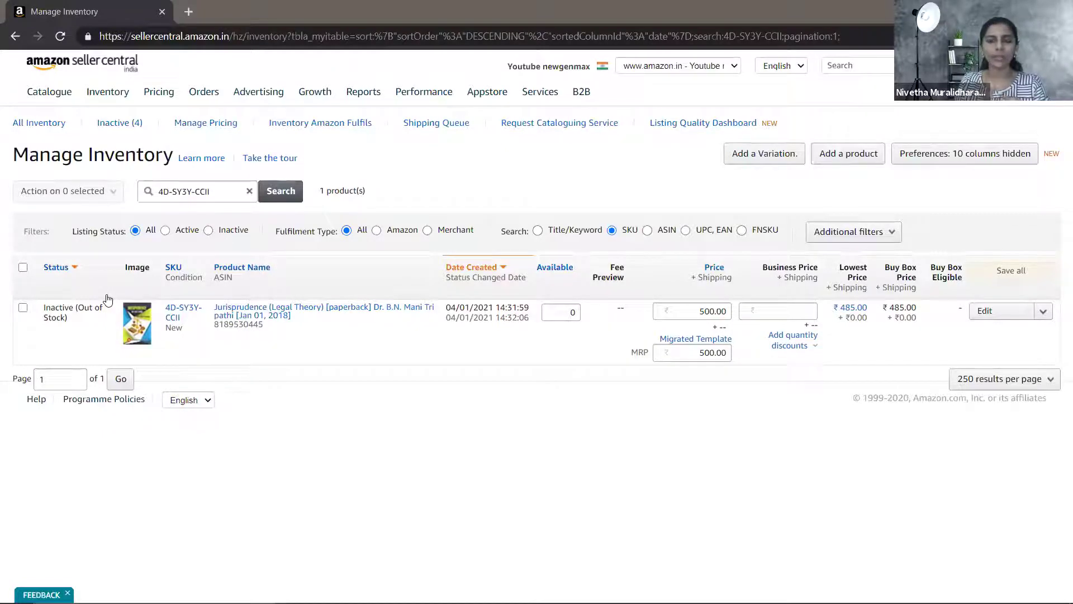
click(22, 267)
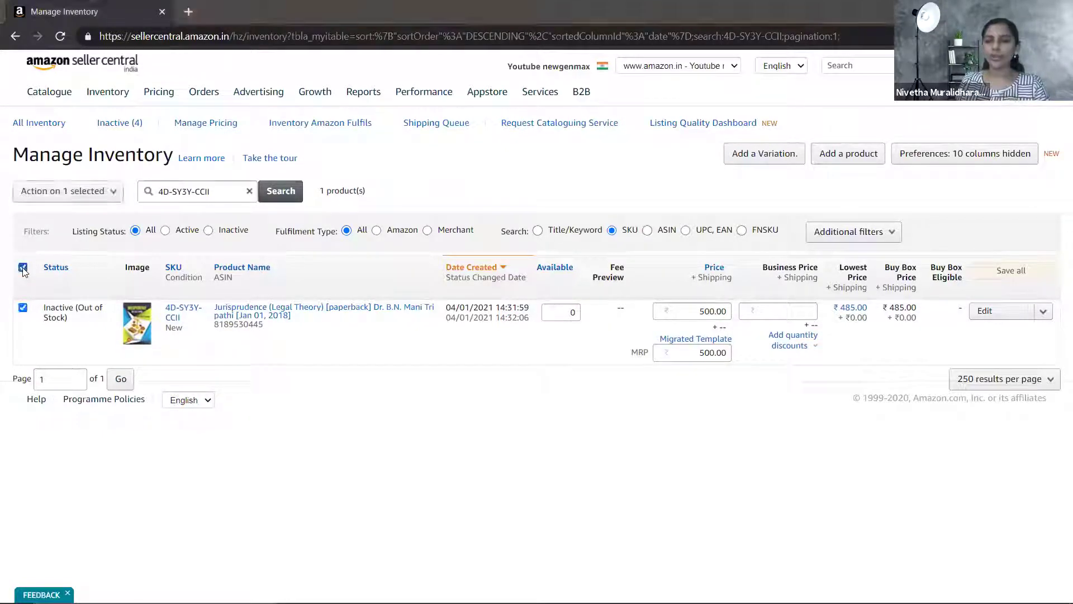
click(109, 192)
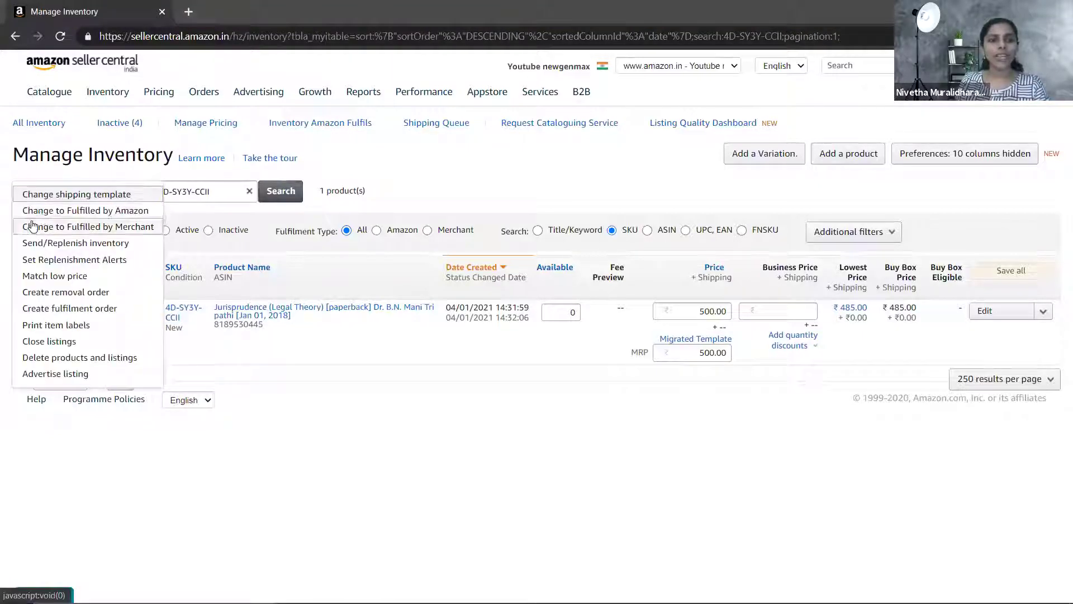
click(90, 211)
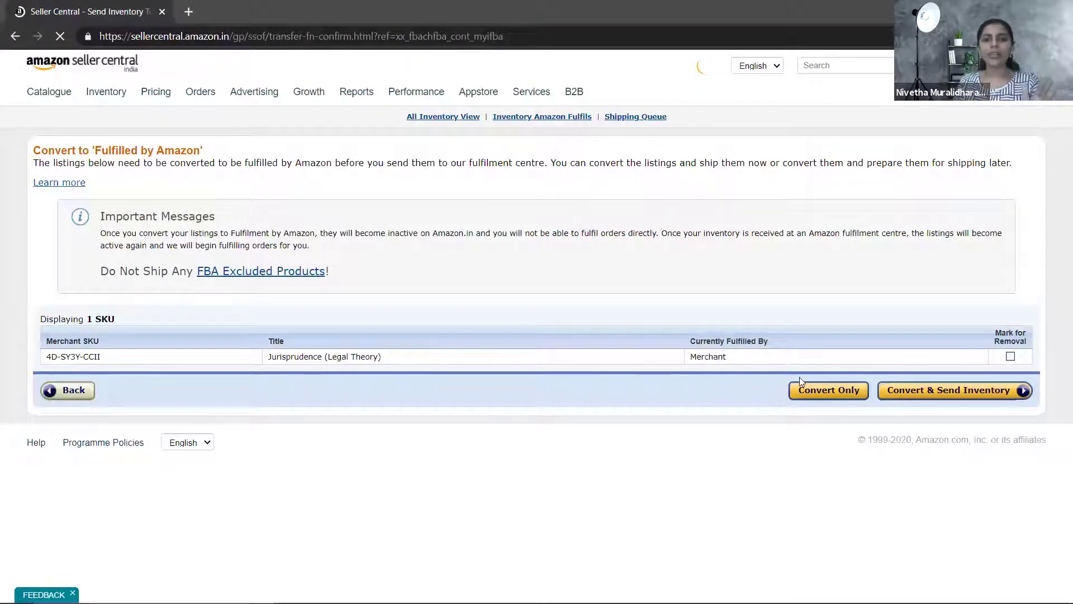
click(956, 393)
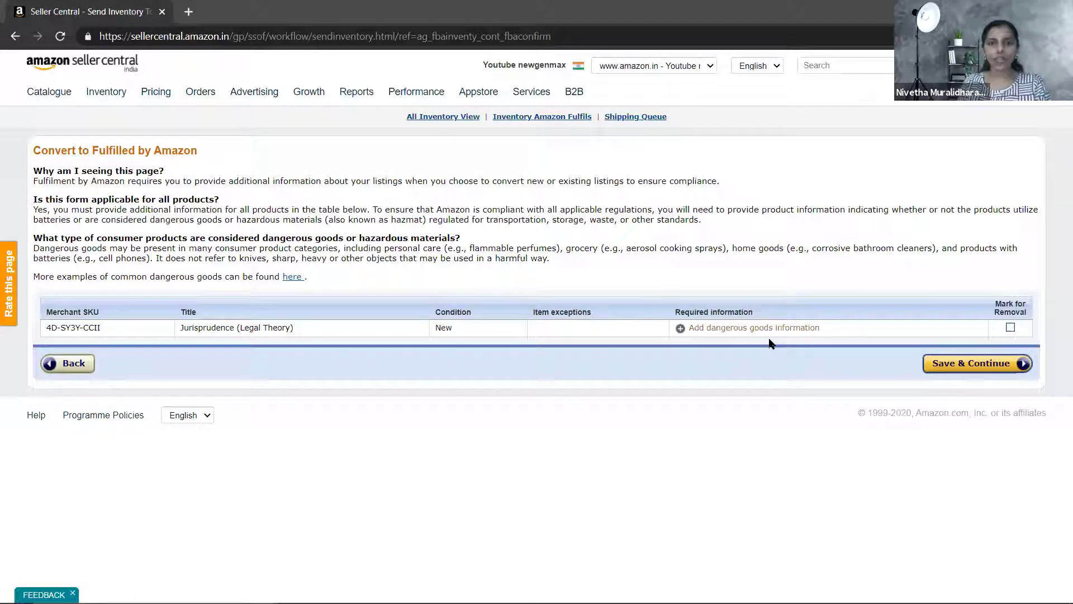
Complete the required dangerous goods information for the book, answering No to the product regulation question, and save it
click(939, 369)
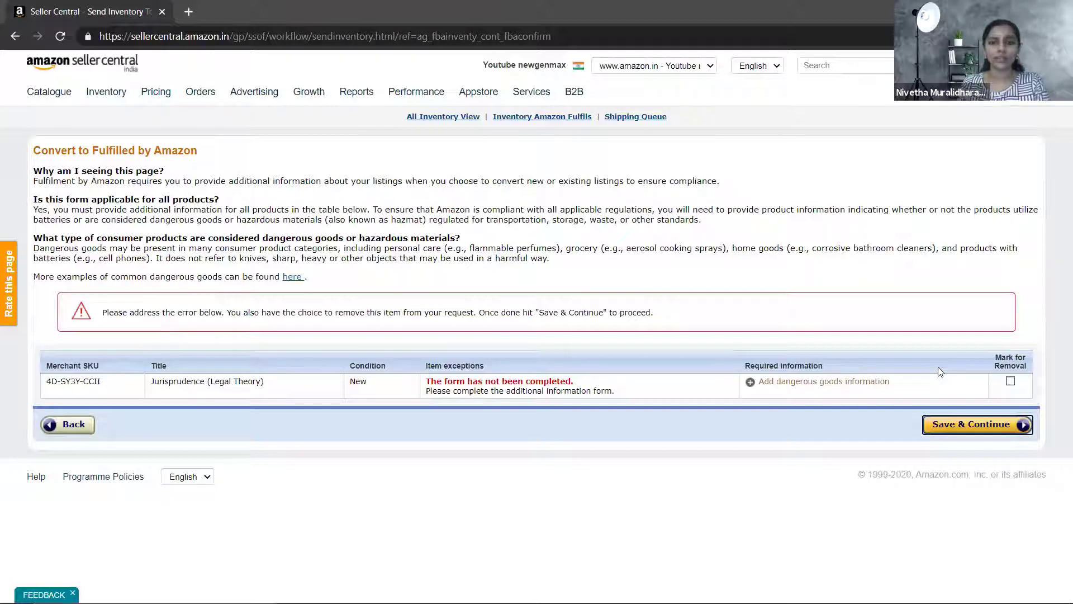
click(837, 387)
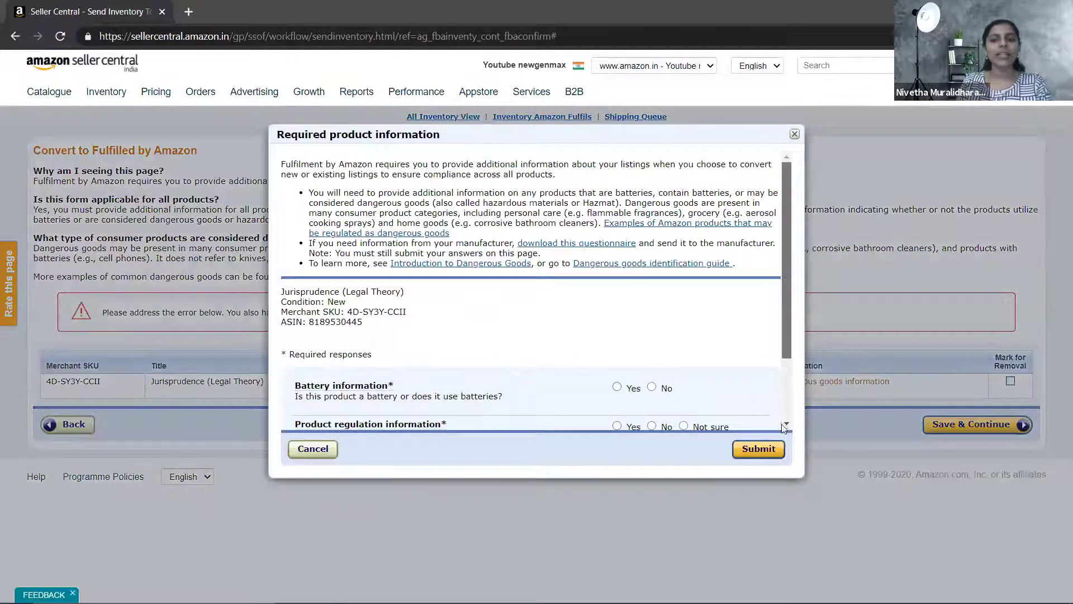
scroll(785, 425, down, 2)
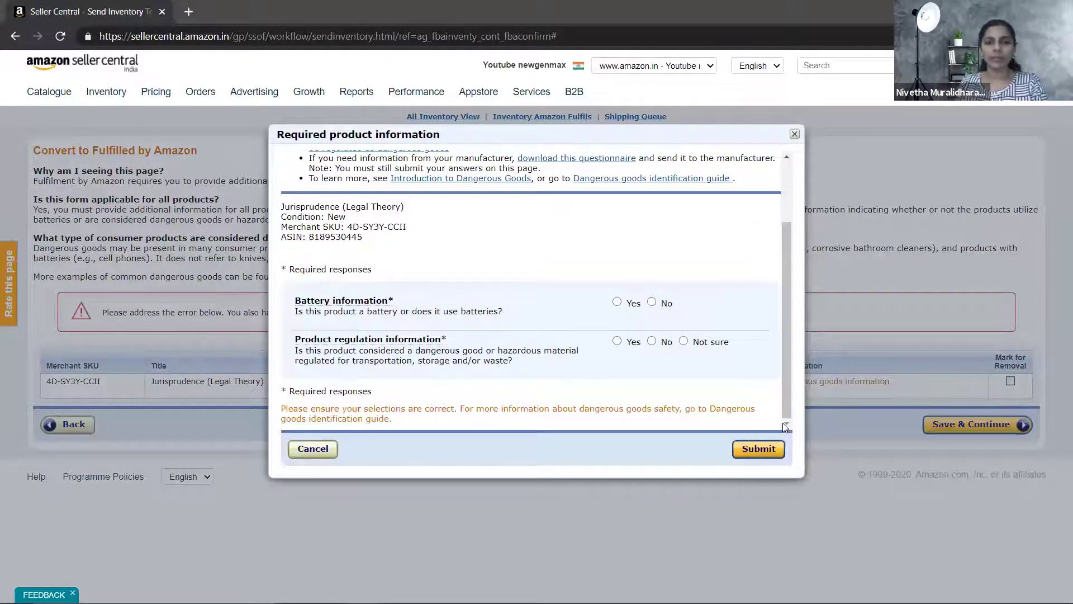
click(652, 342)
click(746, 454)
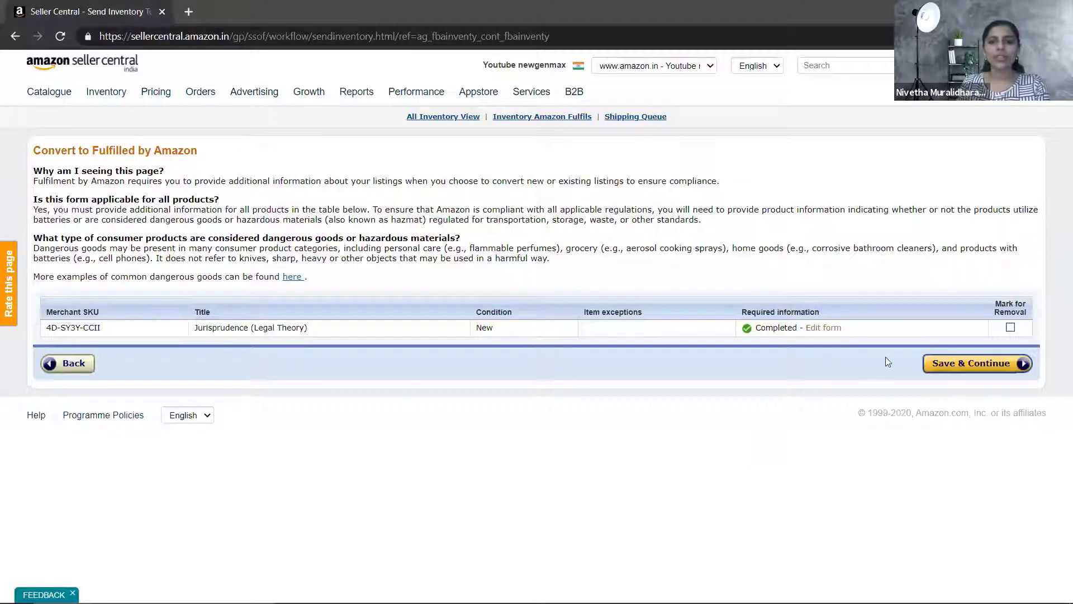
click(970, 366)
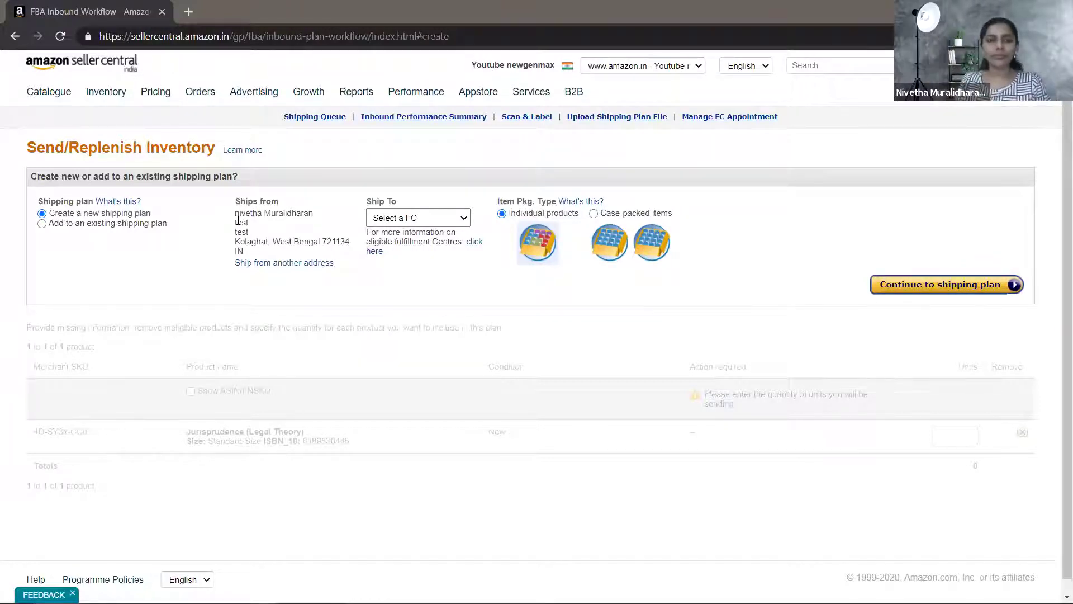
Create a new shipping plan to fulfilment centre MAA5 - Tamil Nadu for individual products
click(390, 222)
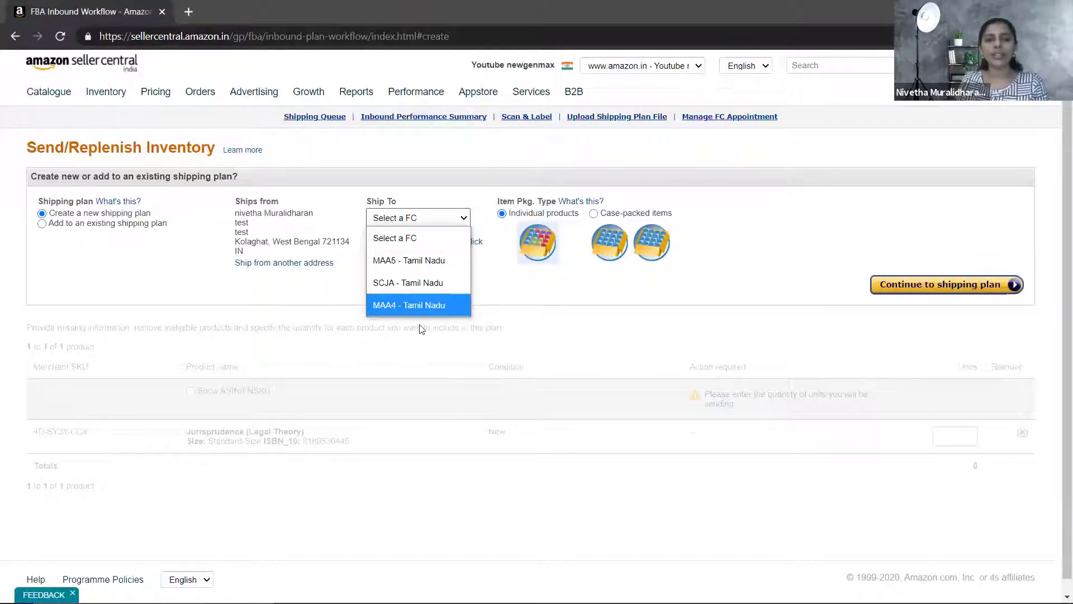
click(415, 264)
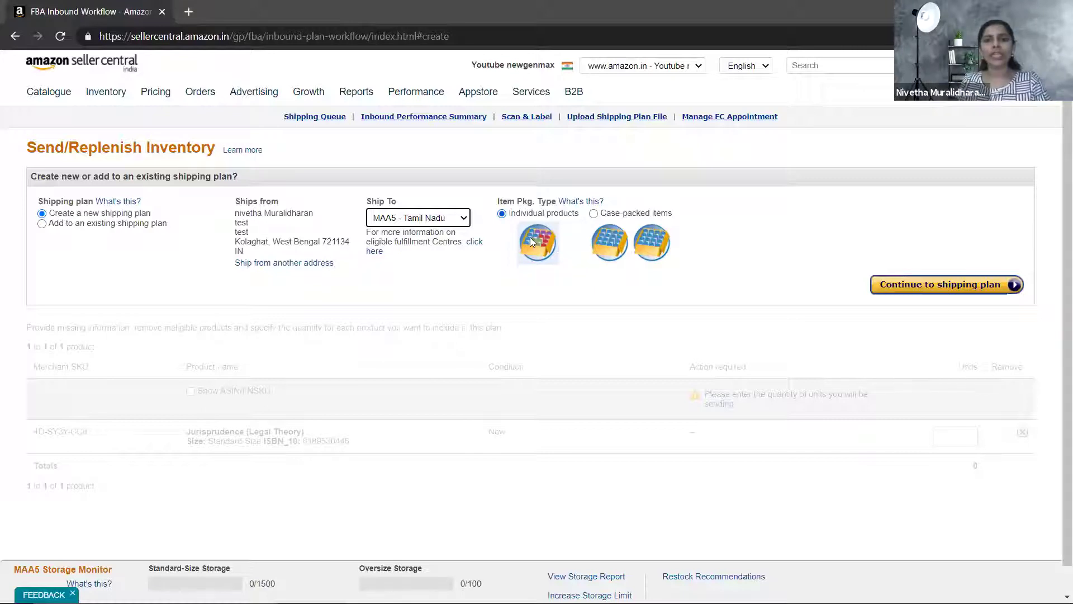
click(889, 287)
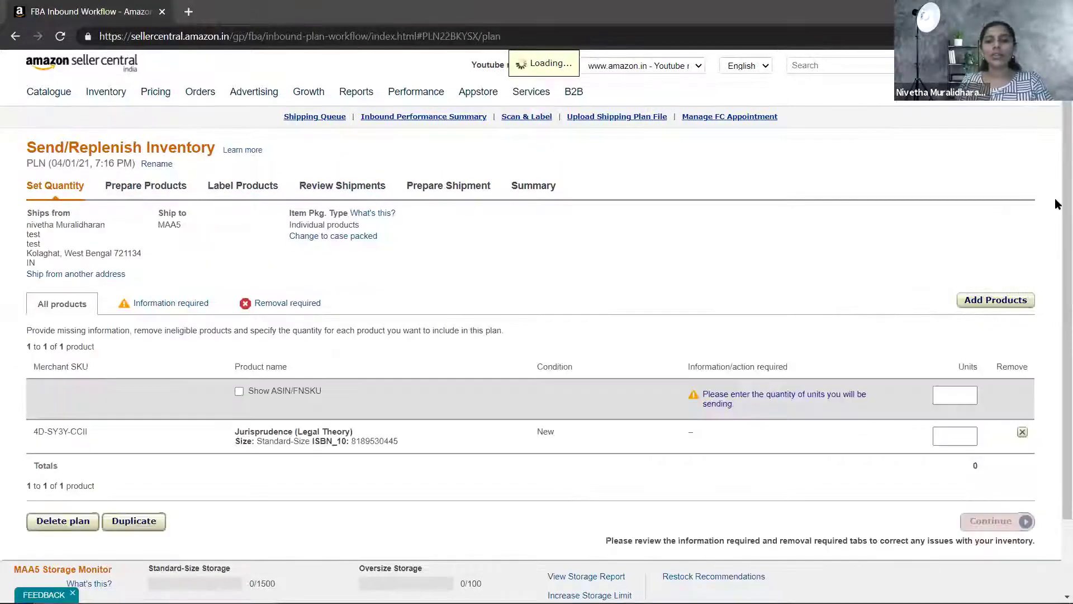
Set the book's quantity to 10 units and continue through product preparation without choosing a prep category
scroll(1056, 291, down, 2)
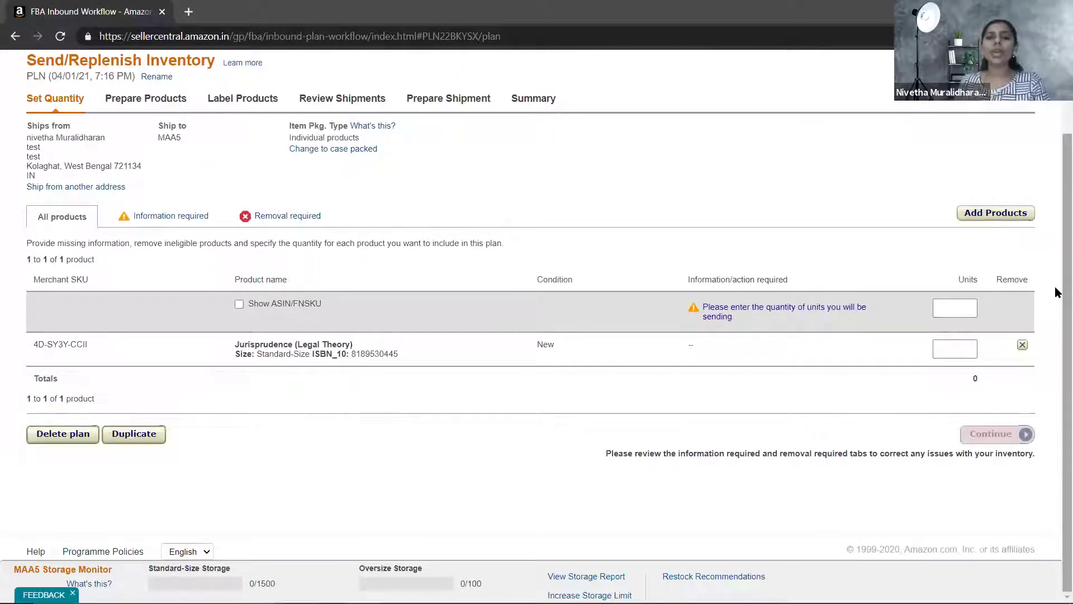
click(944, 353)
text(10)
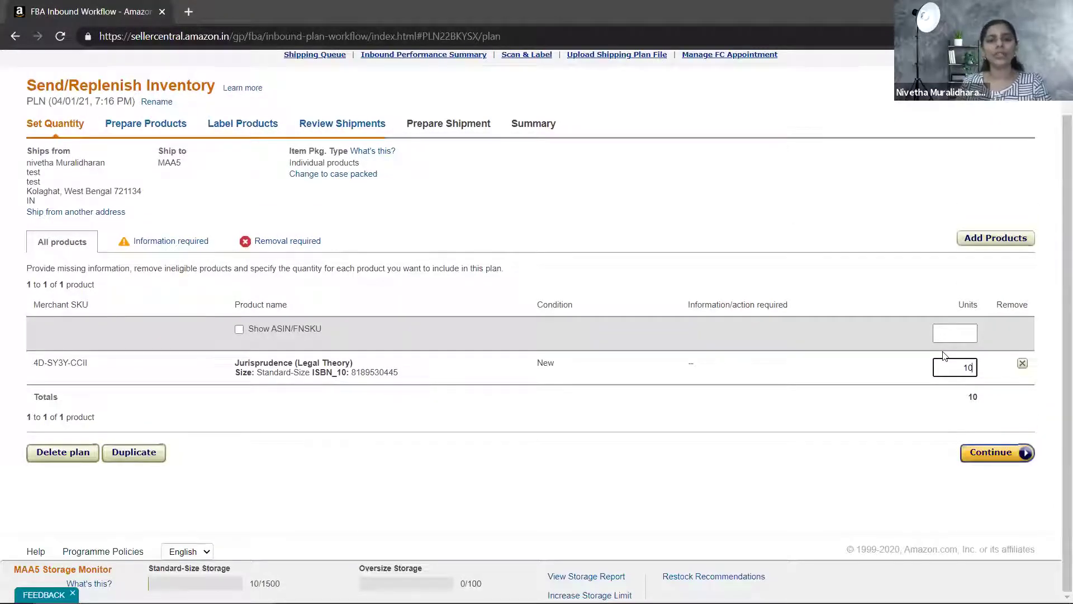
click(1010, 456)
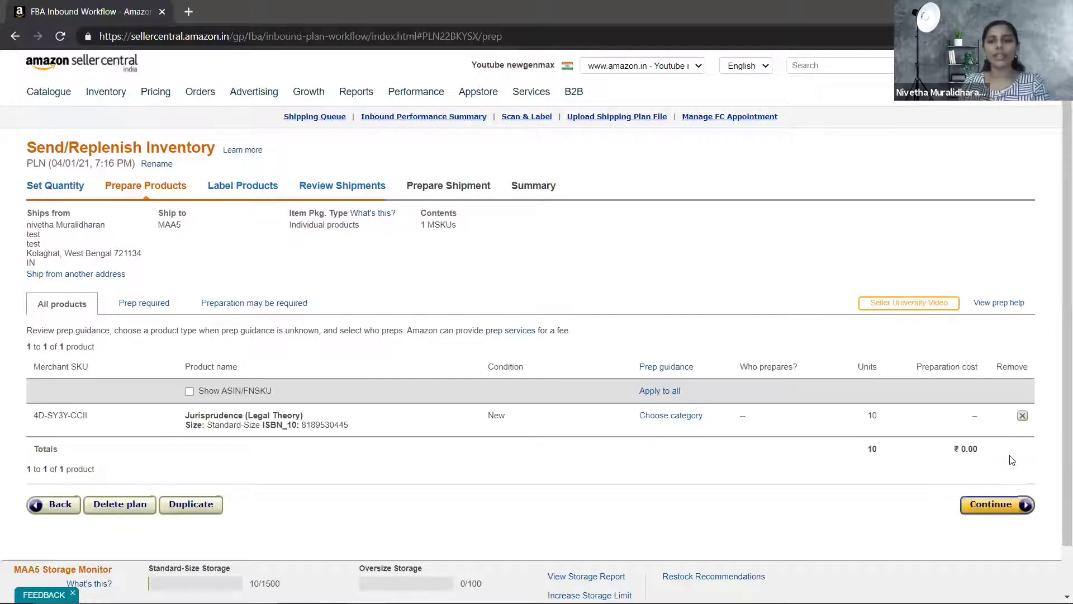
scroll(1059, 329, down, 2)
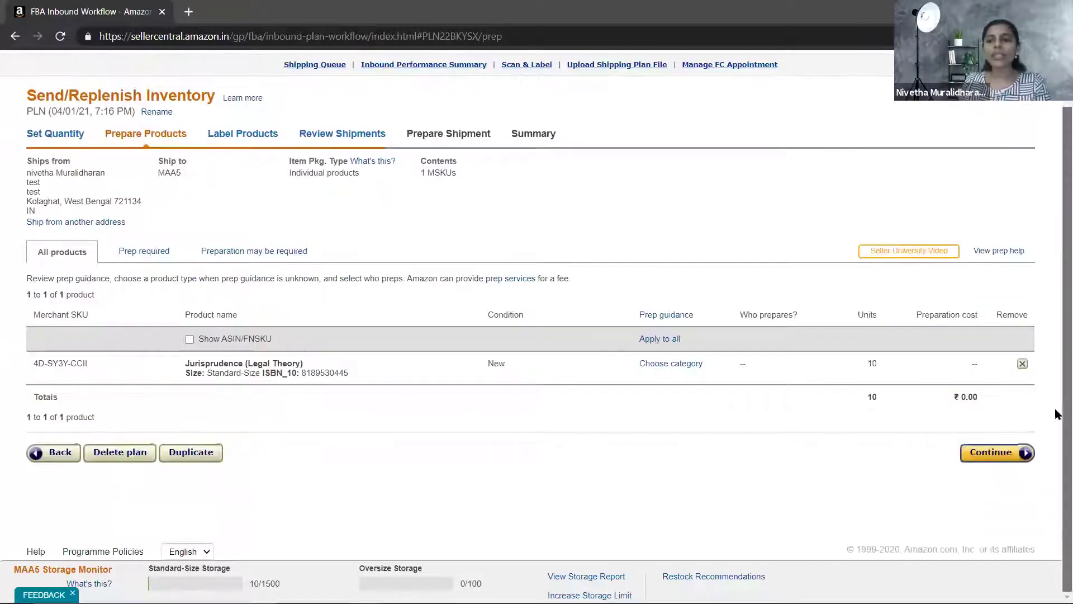
click(979, 454)
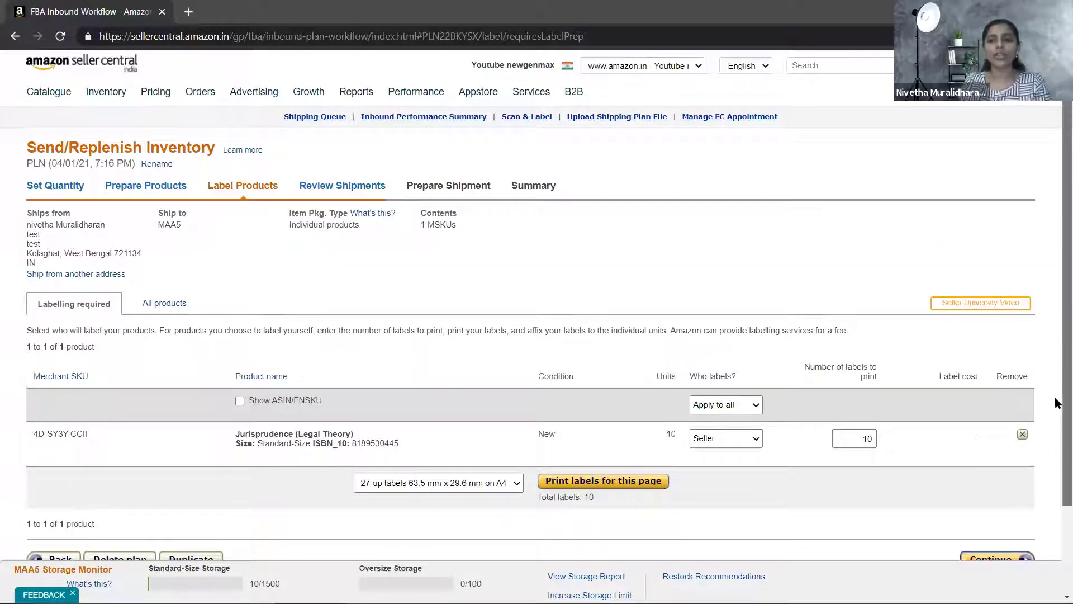
Generate the 10 seller-applied product labels in the 27-up A4 format, view the PDF and close it
scroll(1056, 464, down, 2)
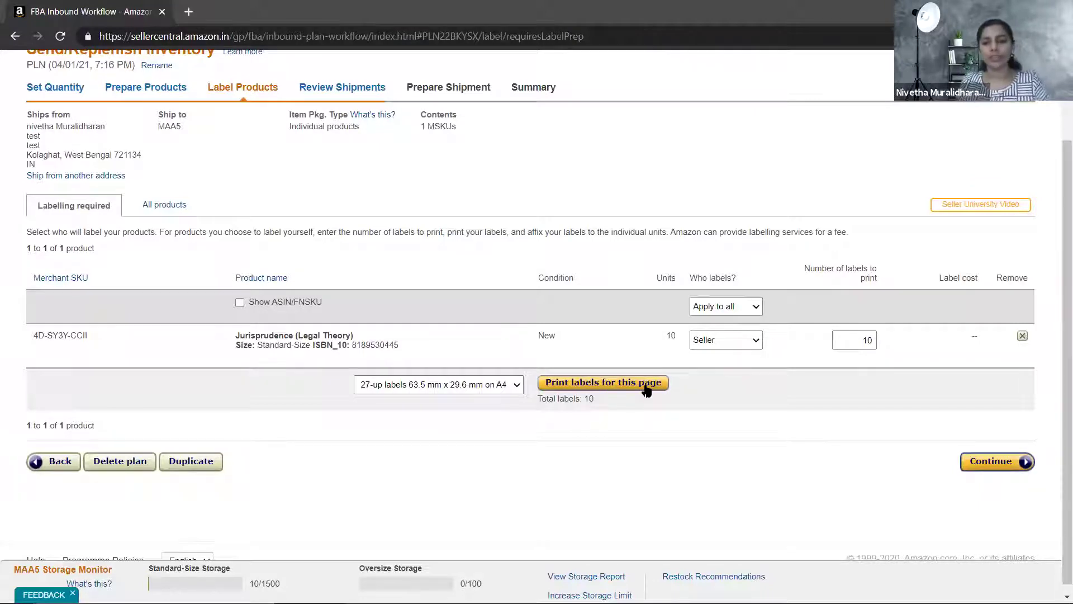
click(649, 392)
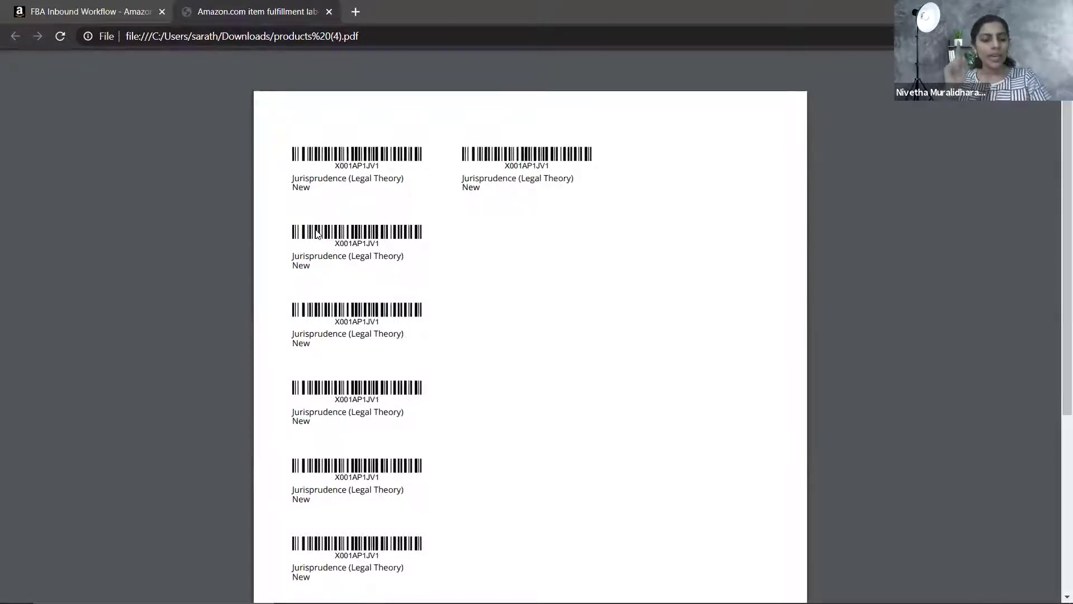
key(ctrl+w)
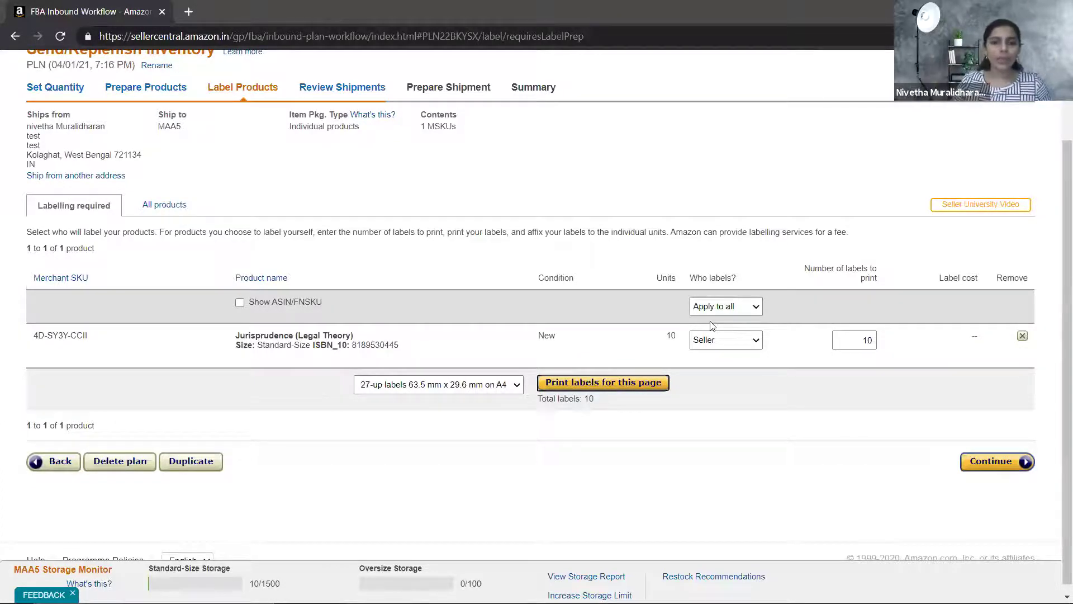
Continue to the shipment review, approve it as a new shipment and start working on it
click(981, 470)
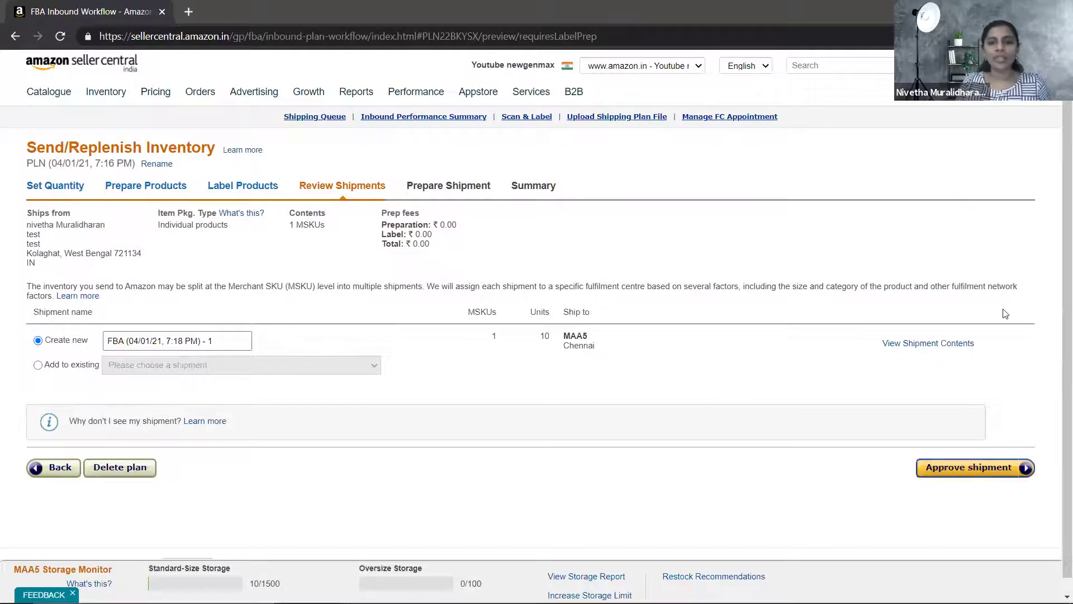
click(995, 466)
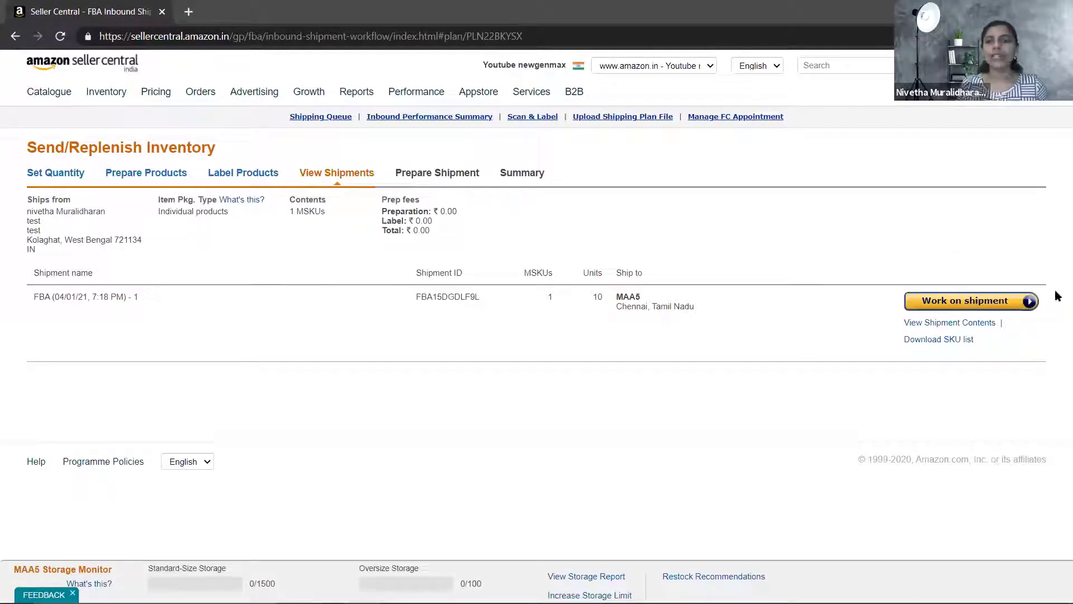
click(929, 301)
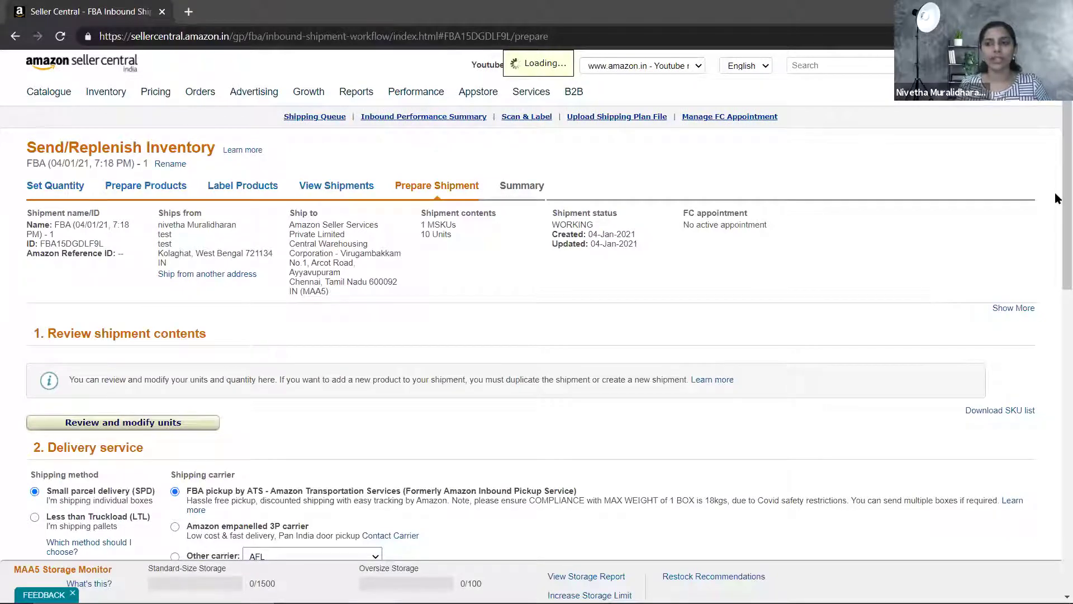
Examine the shipment's contents, status and dates, then its delivery service and packing sections
scroll(1056, 247, down, 2)
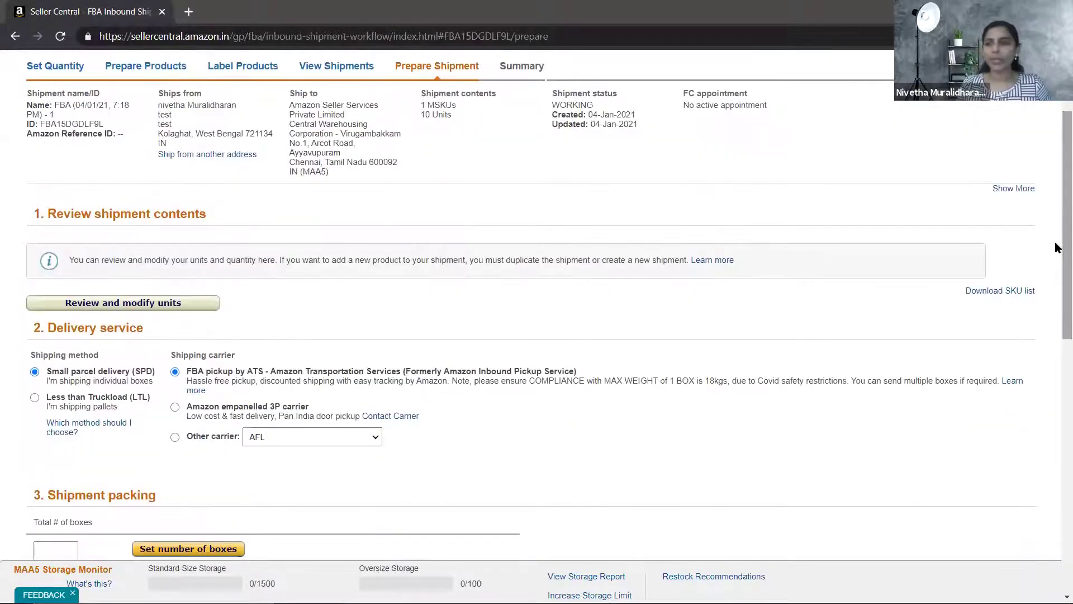
scroll(1056, 223, up, 2)
scroll(1056, 226, down, 1)
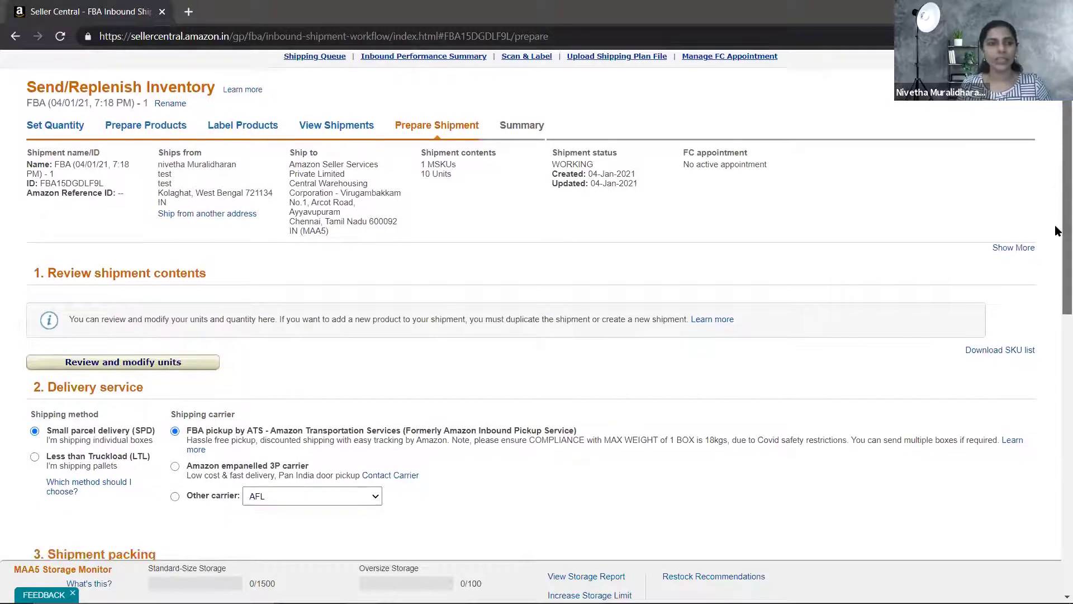
scroll(1055, 224, up, 2)
scroll(1055, 218, down, 1)
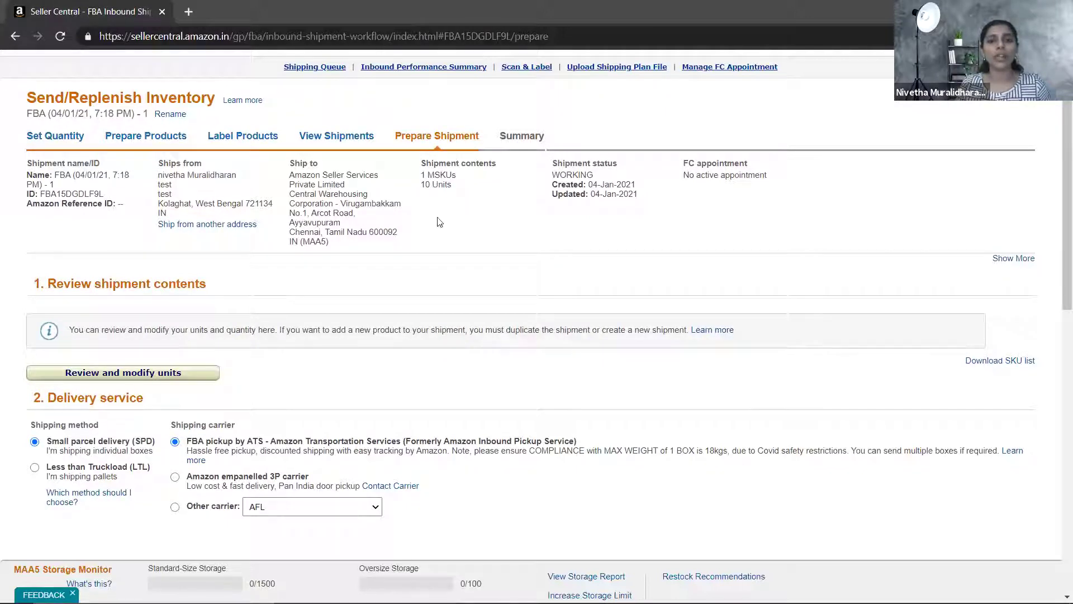
double_click(442, 184)
click(607, 185)
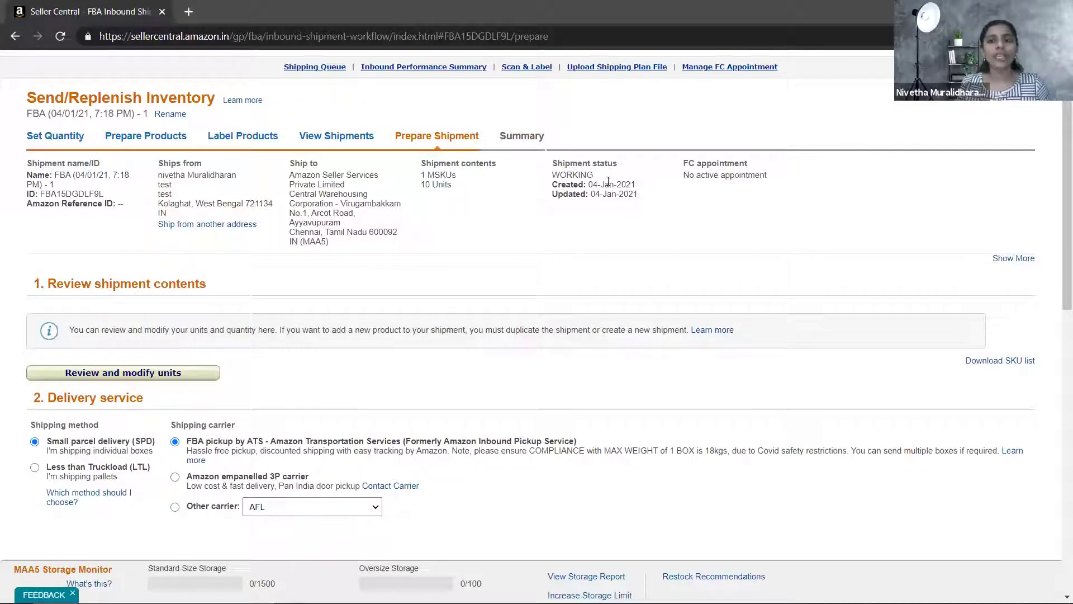
triple_click(608, 188)
click(608, 190)
double_click(608, 190)
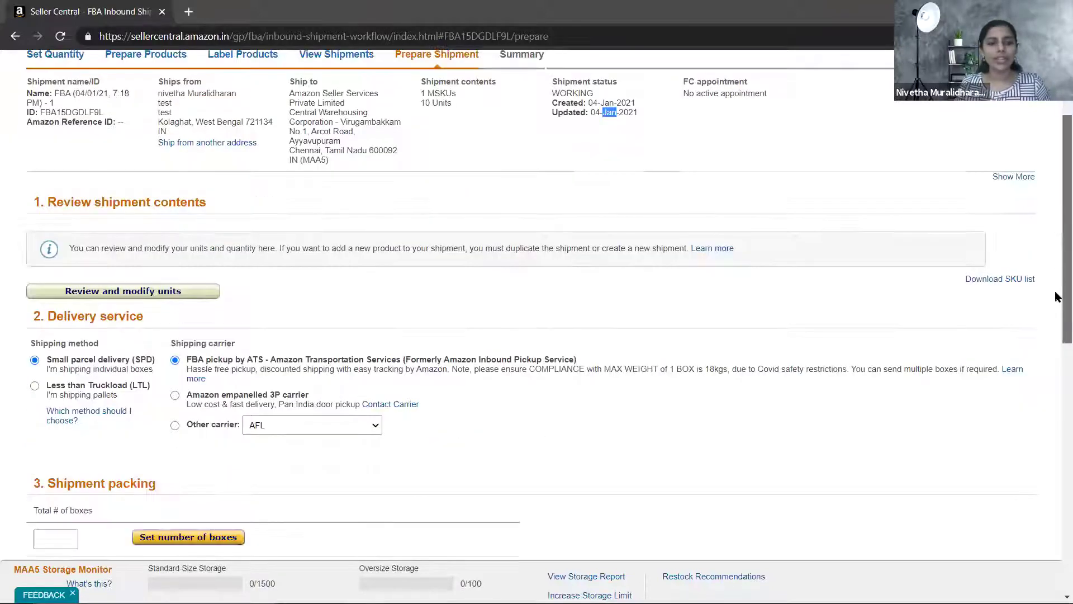
scroll(1056, 306, down, 2)
scroll(635, 185, down, 3)
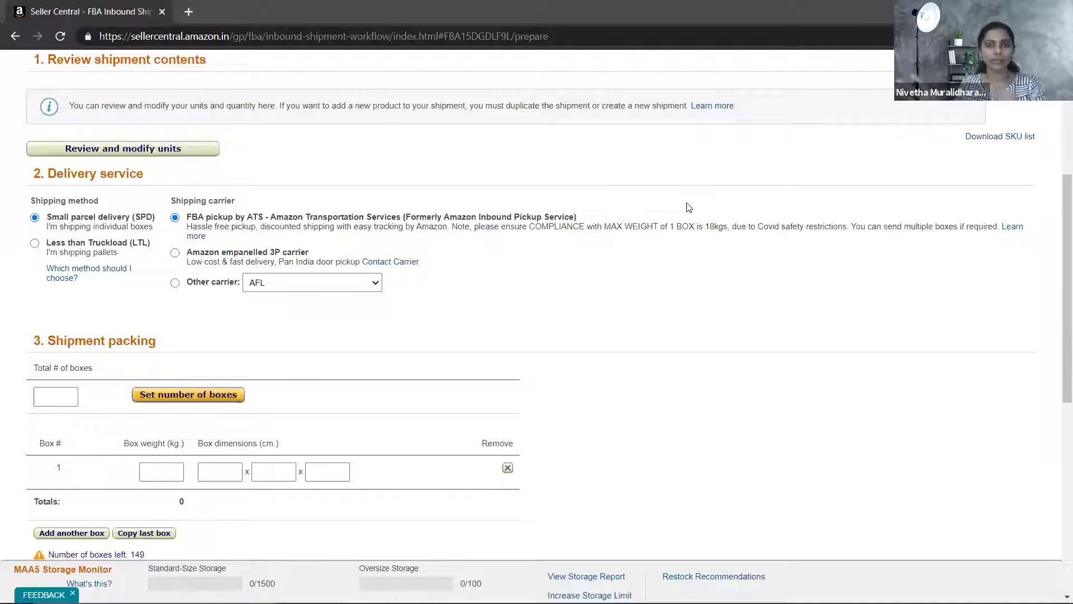
Enter 1 as the total number of boxes and give box 1 a weight of 1 kg and dimensions of 15 x 12 x 3 cm
click(70, 403)
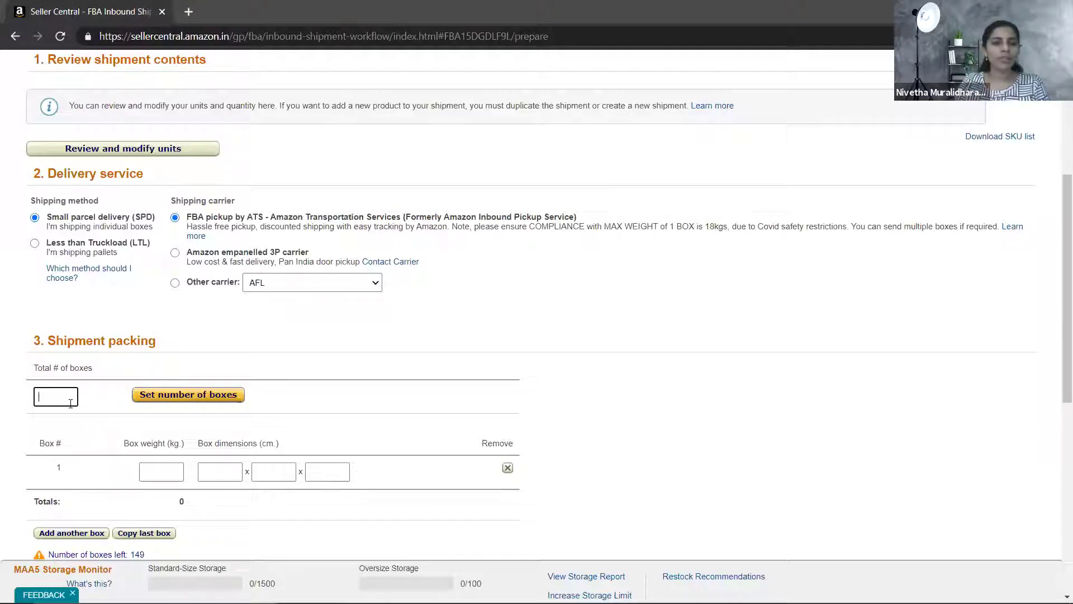
text(1)
scroll(2, 366, down, 4)
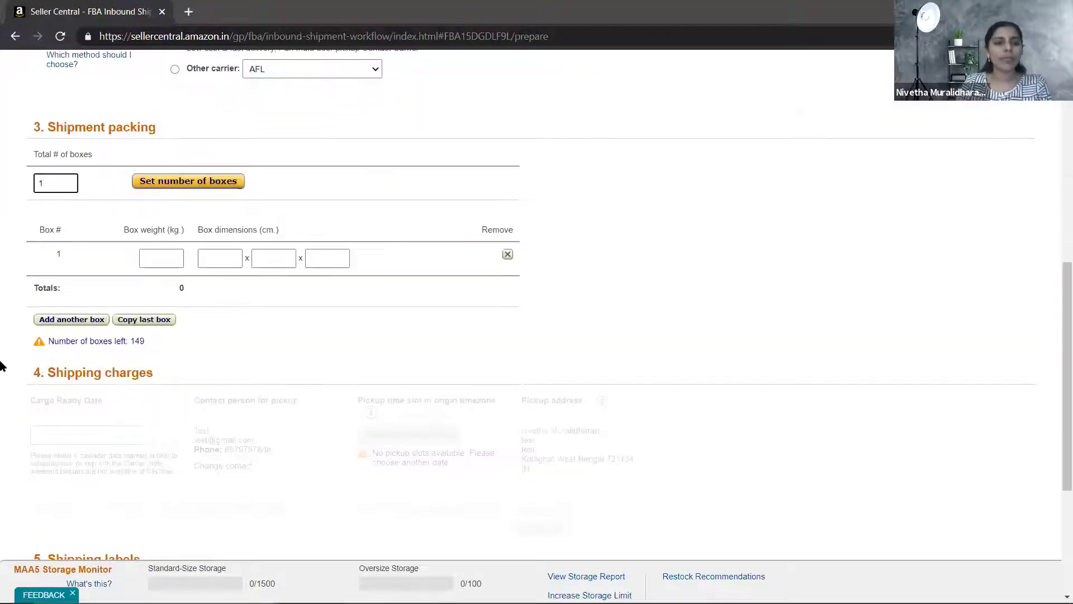
click(158, 260)
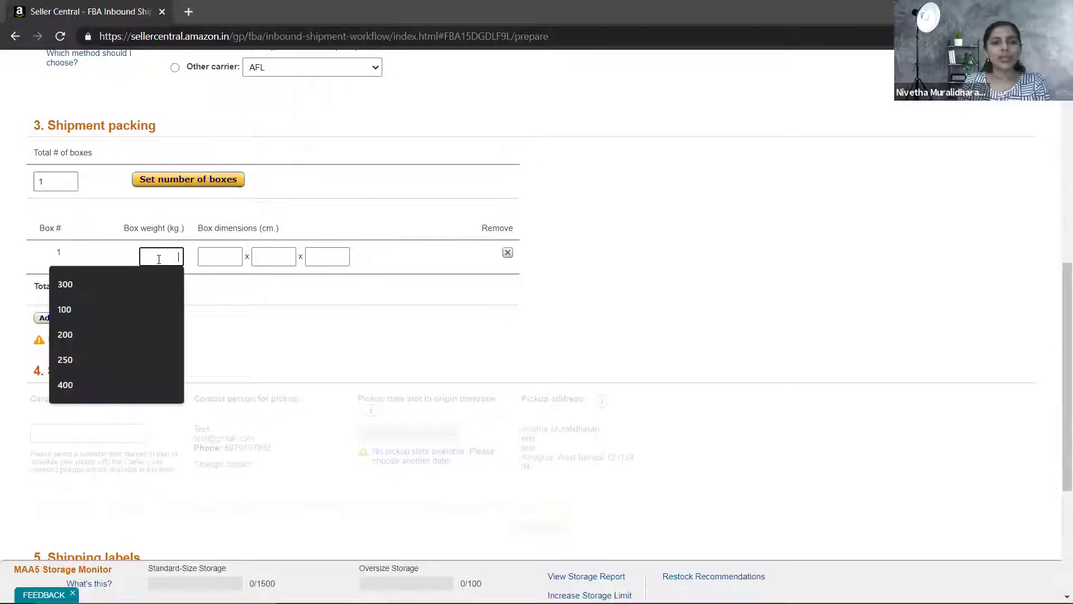
text(1)
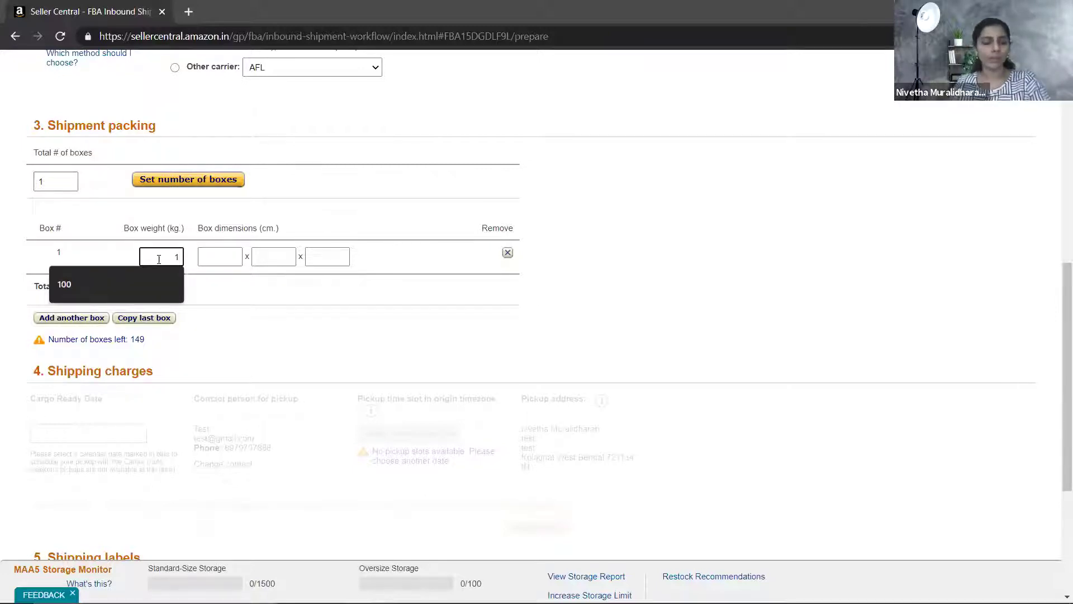
key(Tab)
text(15)
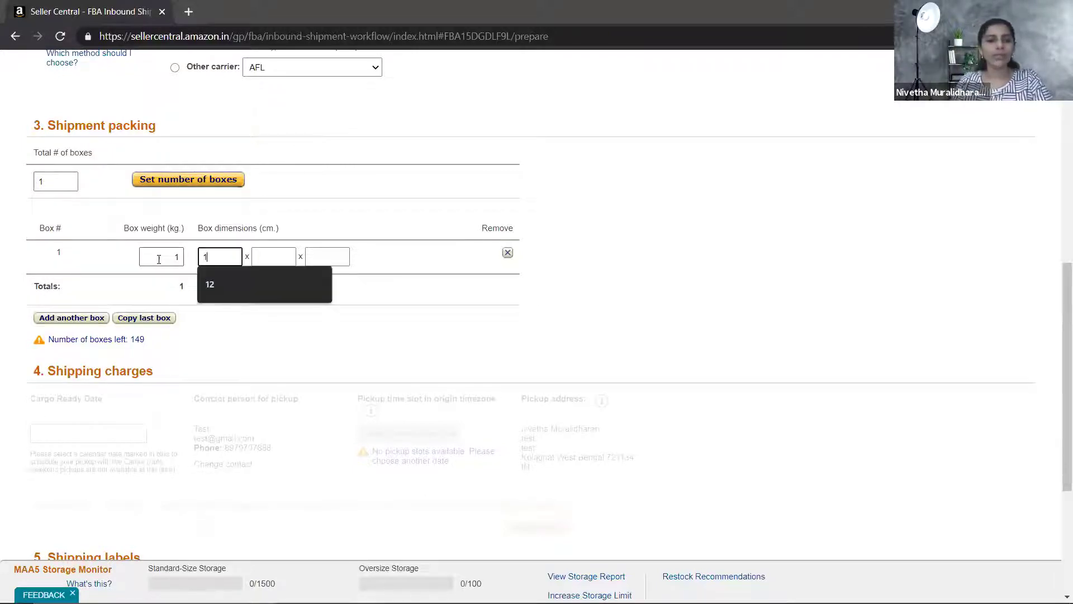
key(Tab)
text(12)
key(Tab)
text(3)
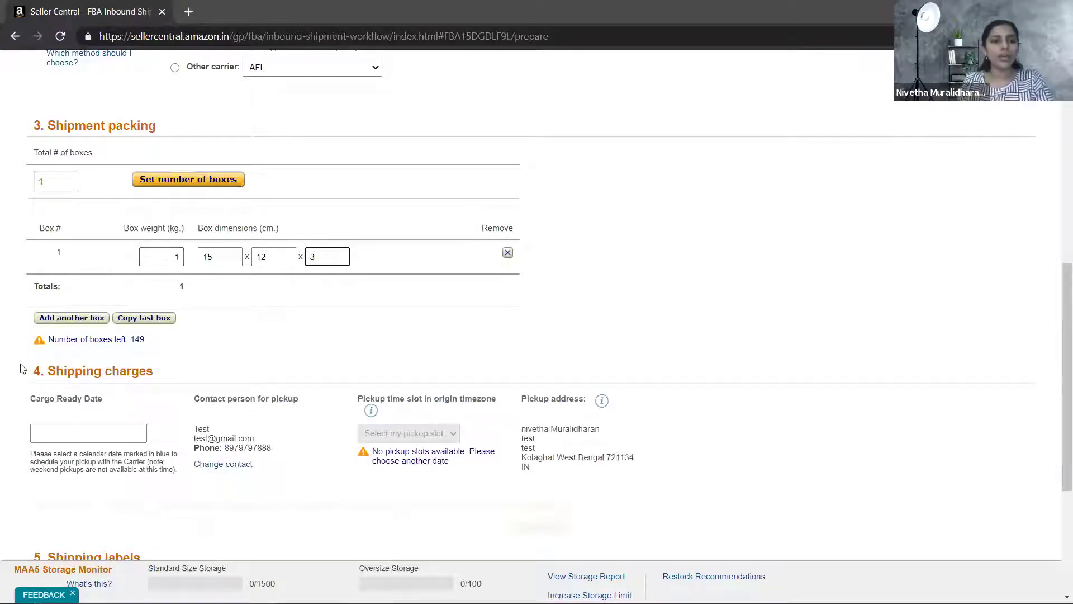
Schedule the pickup for 05/01/2021 in the 11:00 AM-1:00 PM slot and calculate the estimated shipping cost
scroll(1056, 330, down, 3)
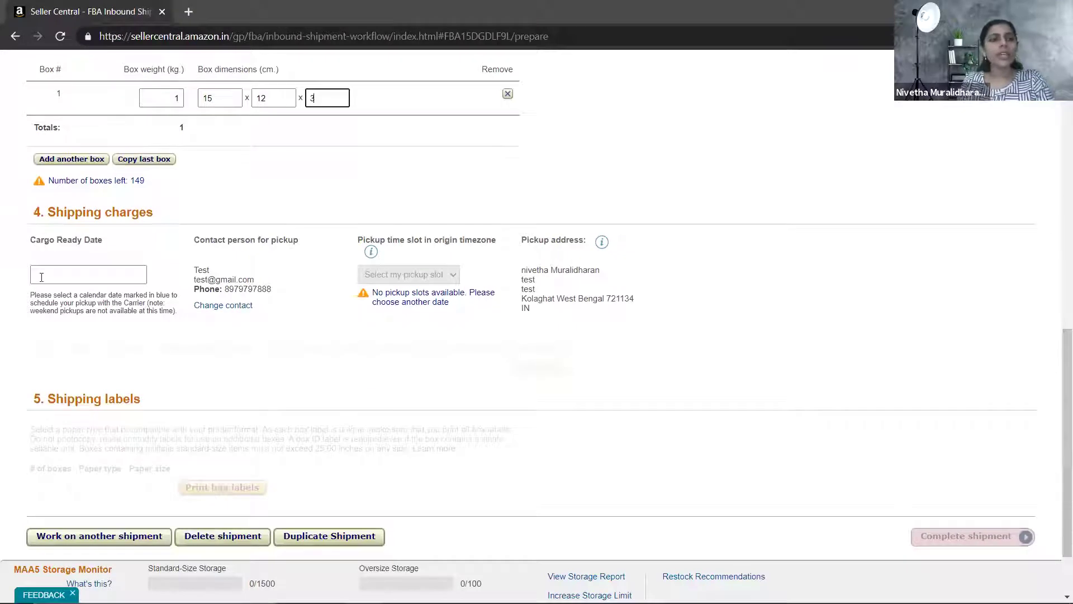
click(42, 277)
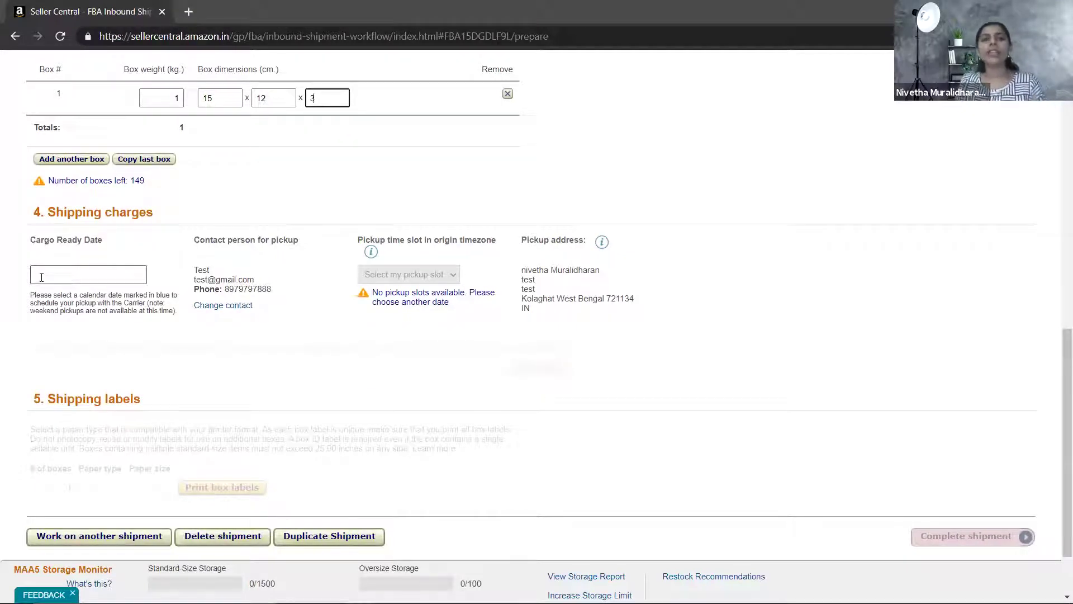
click(42, 276)
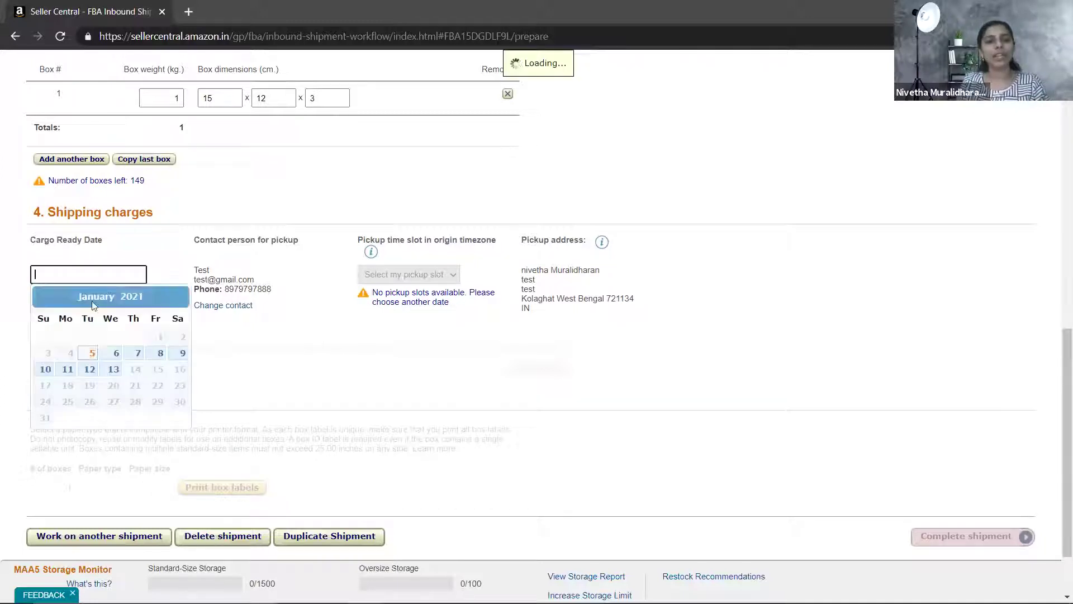
click(92, 354)
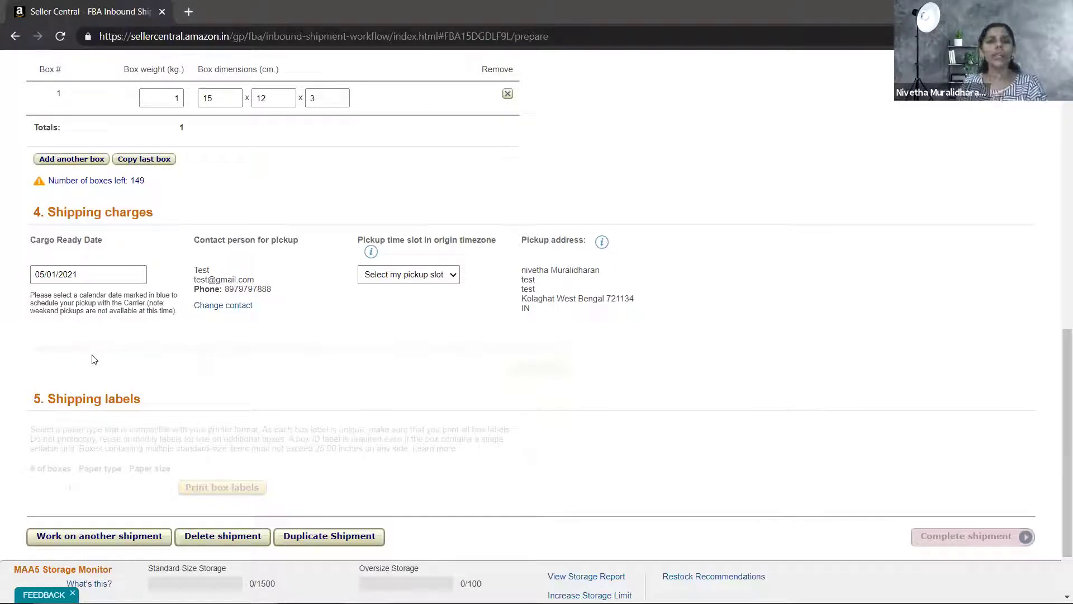
click(452, 276)
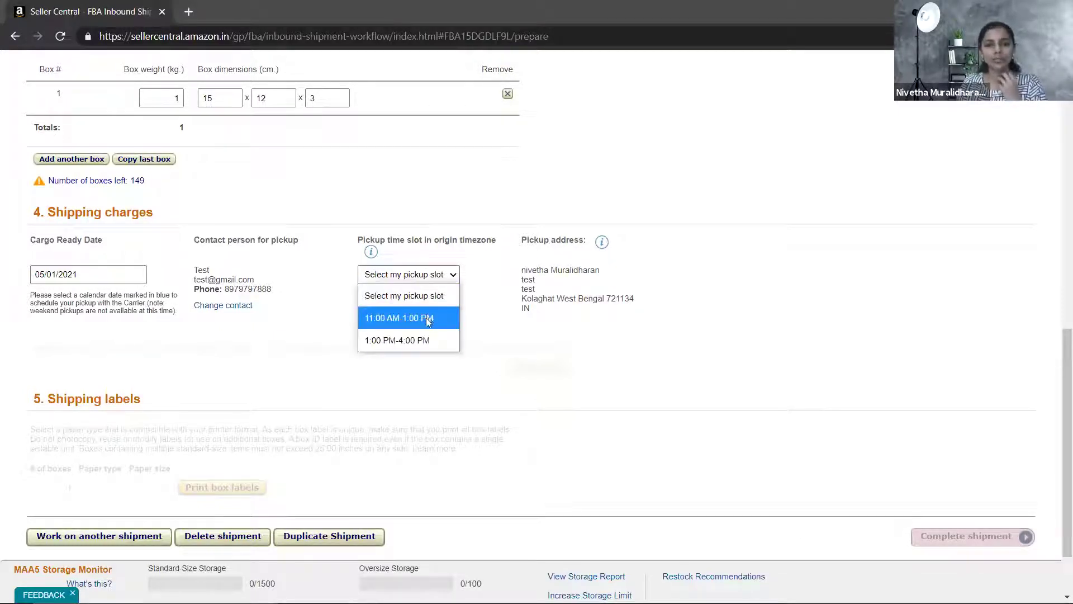
click(428, 319)
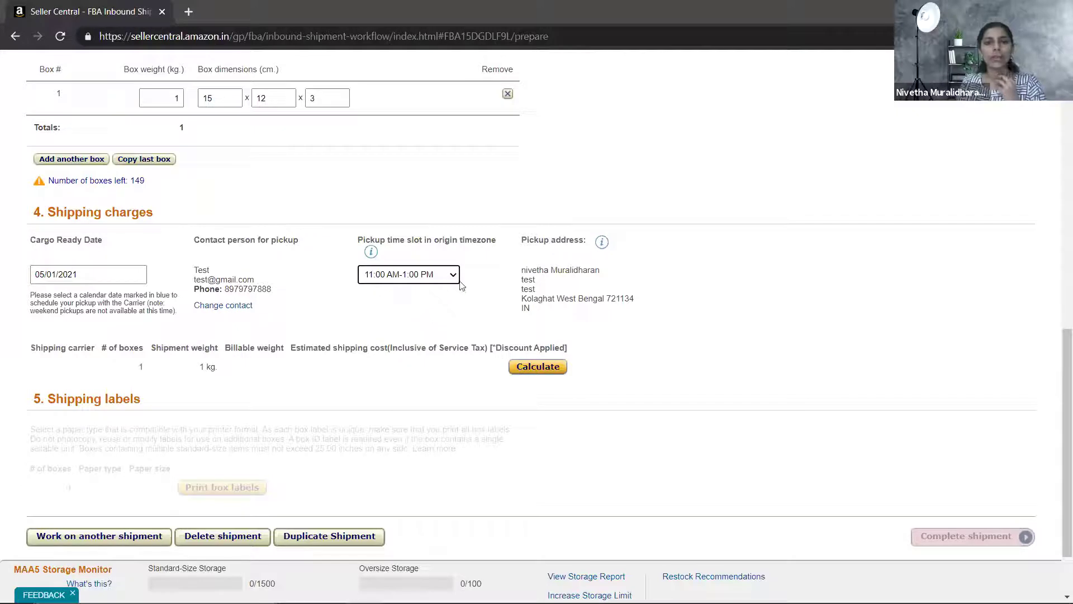
click(547, 371)
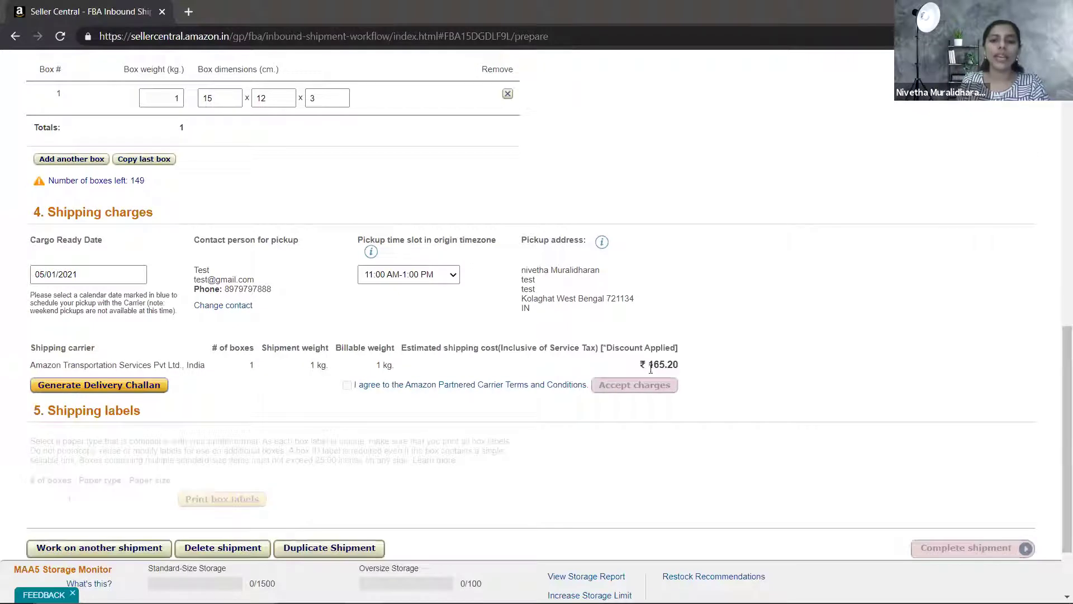
triple_click(685, 367)
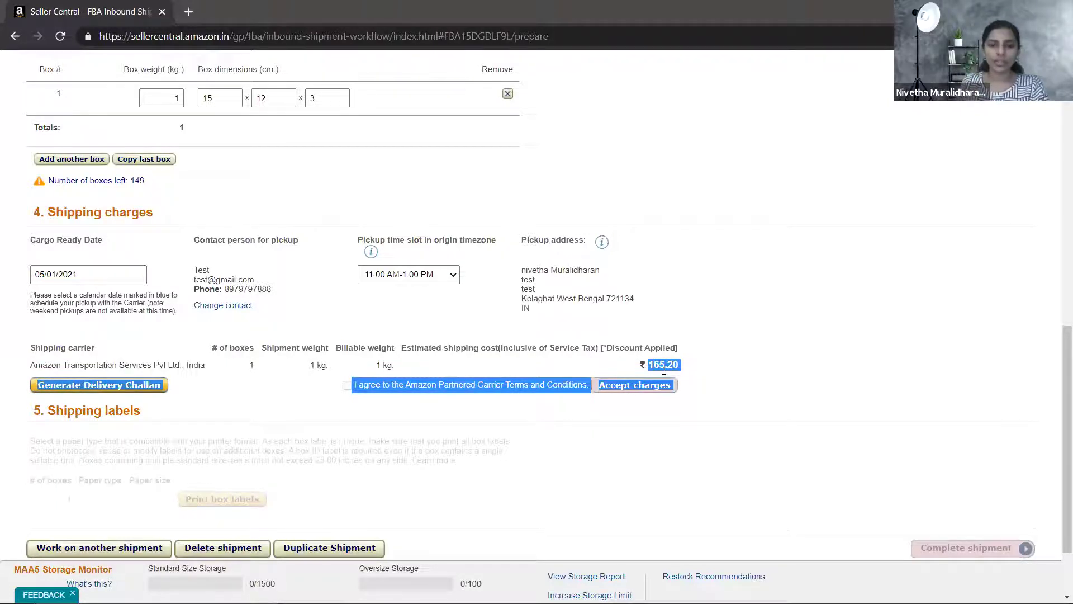
Start generating the delivery challan and set the book's declared value per unit to ₹100 in the product details
click(119, 383)
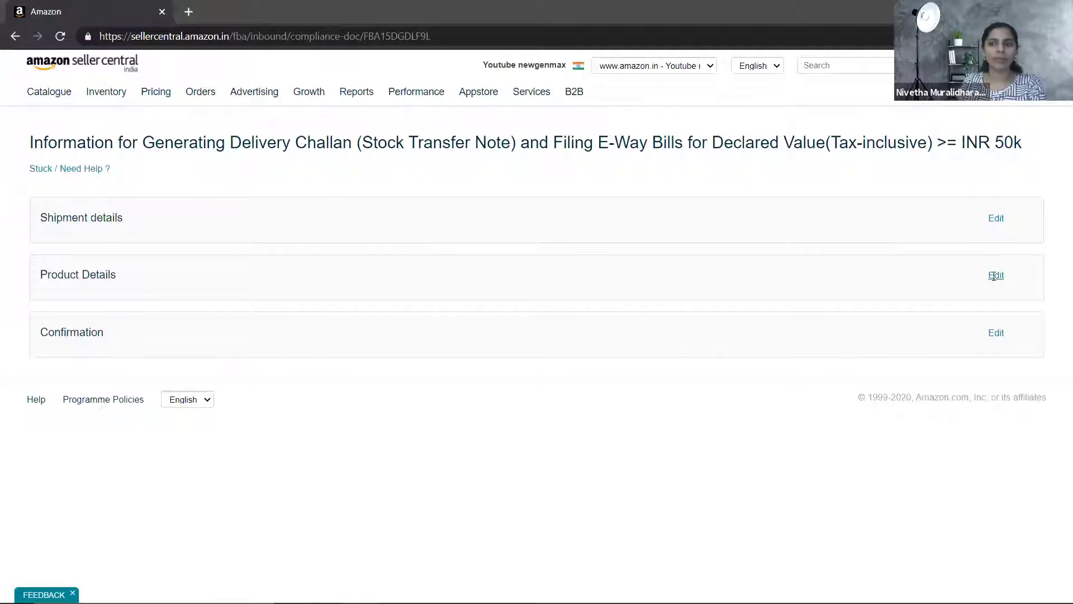
click(995, 275)
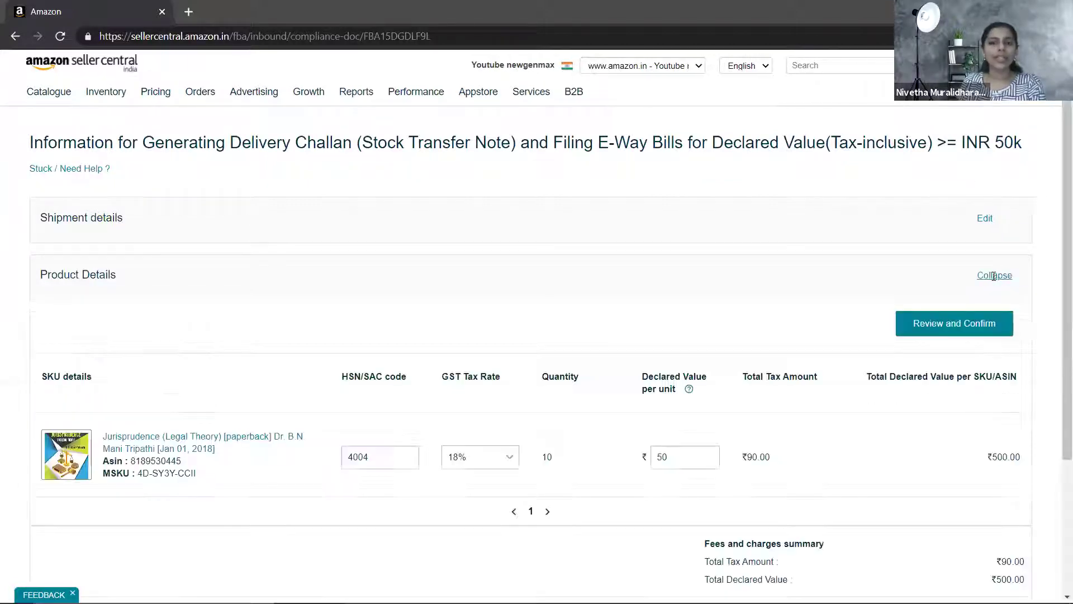
scroll(994, 275, down, 2)
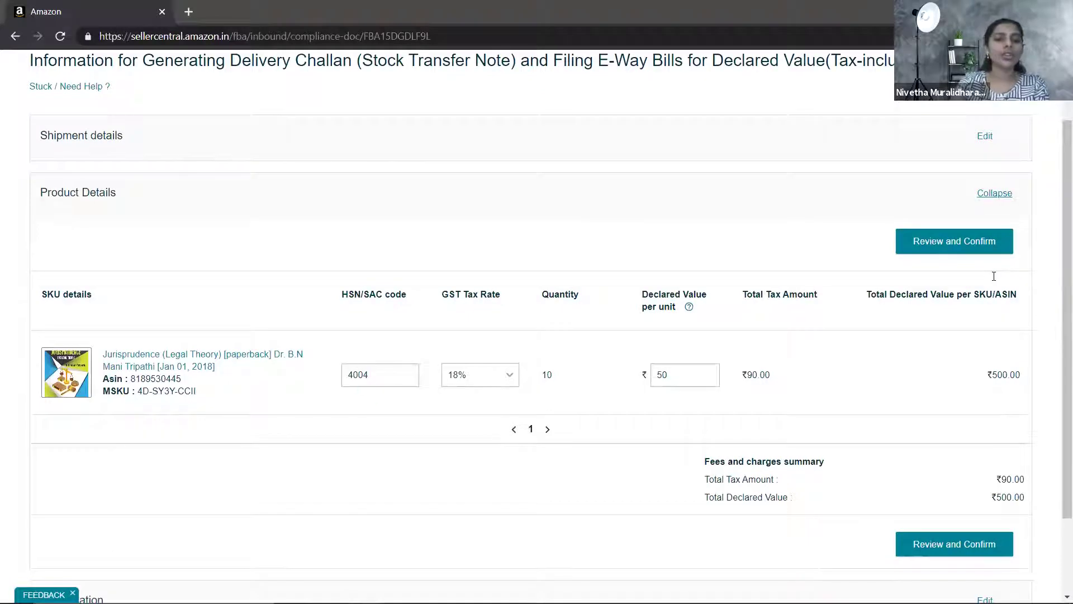
click(367, 380)
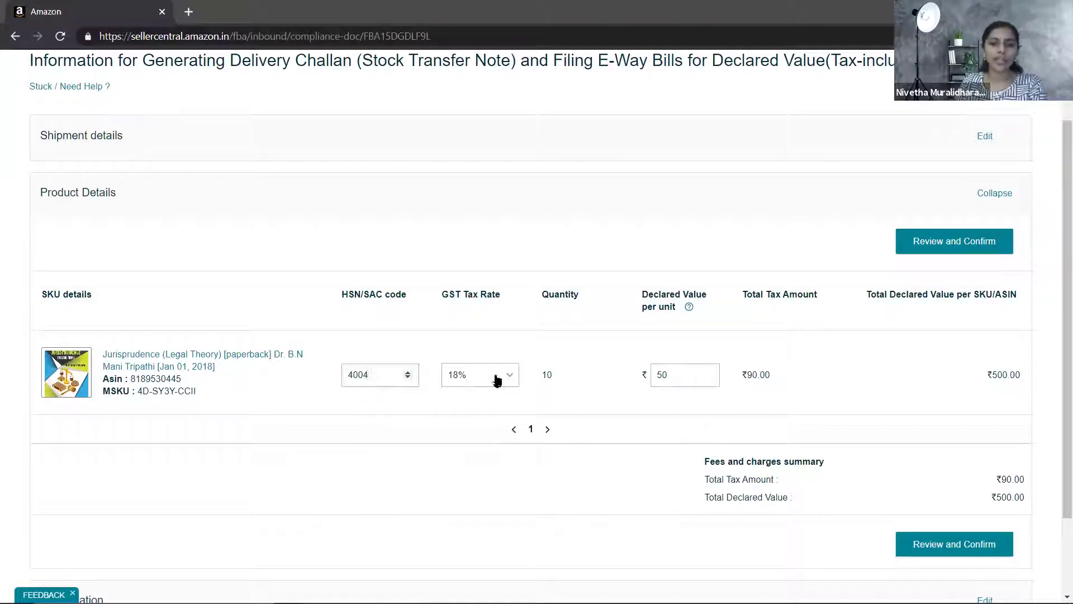
click(680, 388)
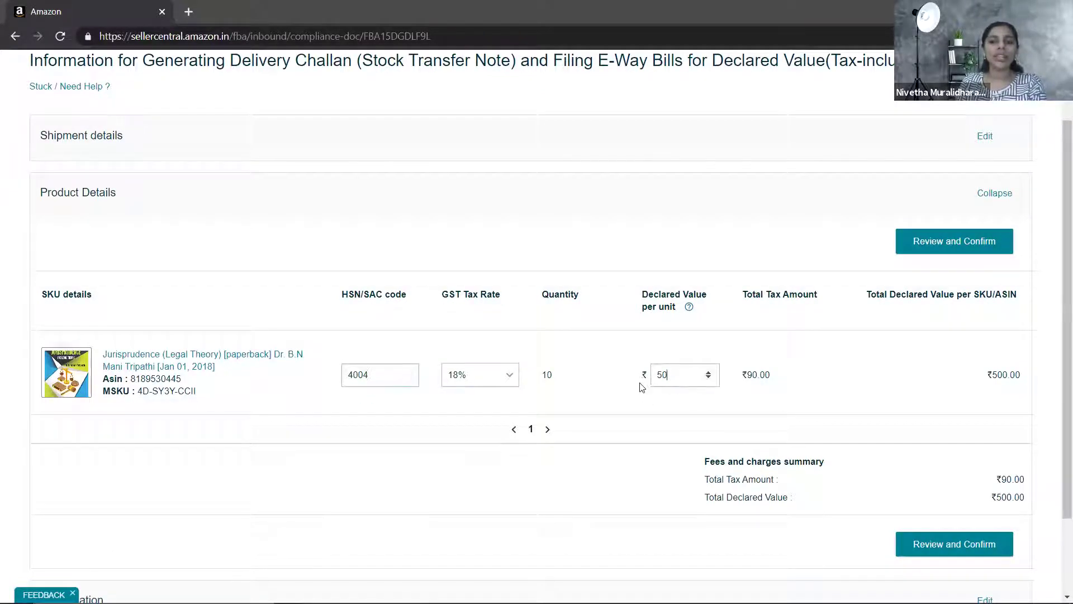
key(ctrl+a)
text(50)
key(BackSpace)
key(BackSpace)
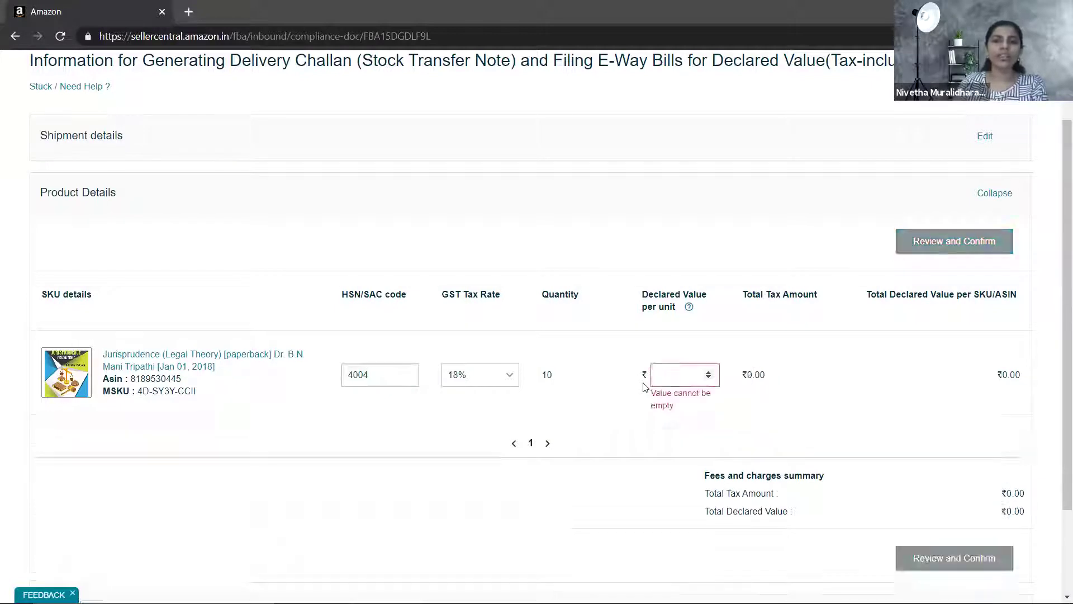
text(100)
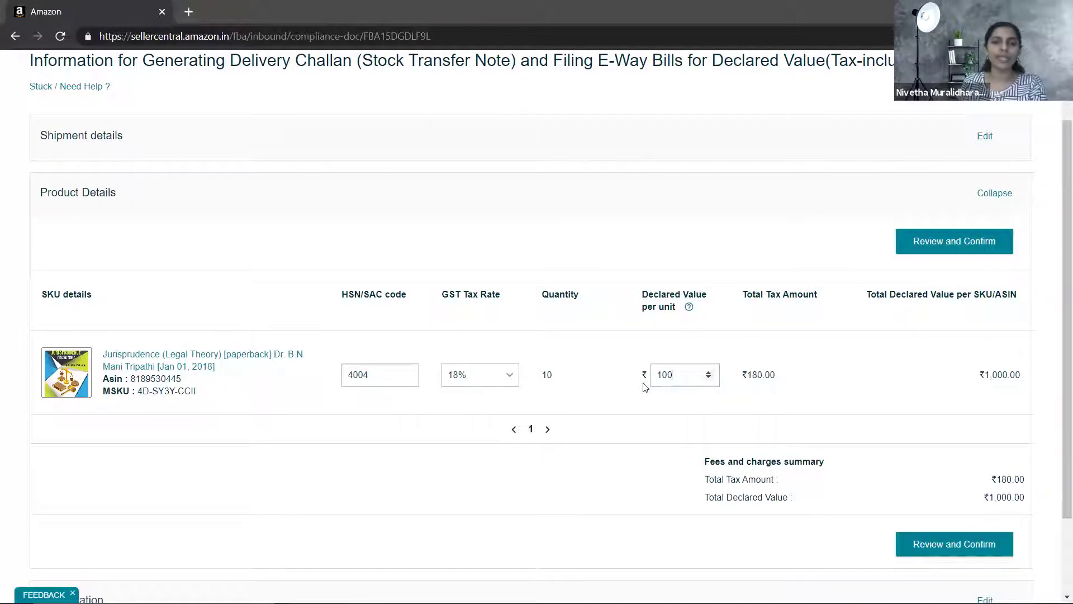
Set the book's GST tax rate to 0.25%
scroll(1058, 462, down, 2)
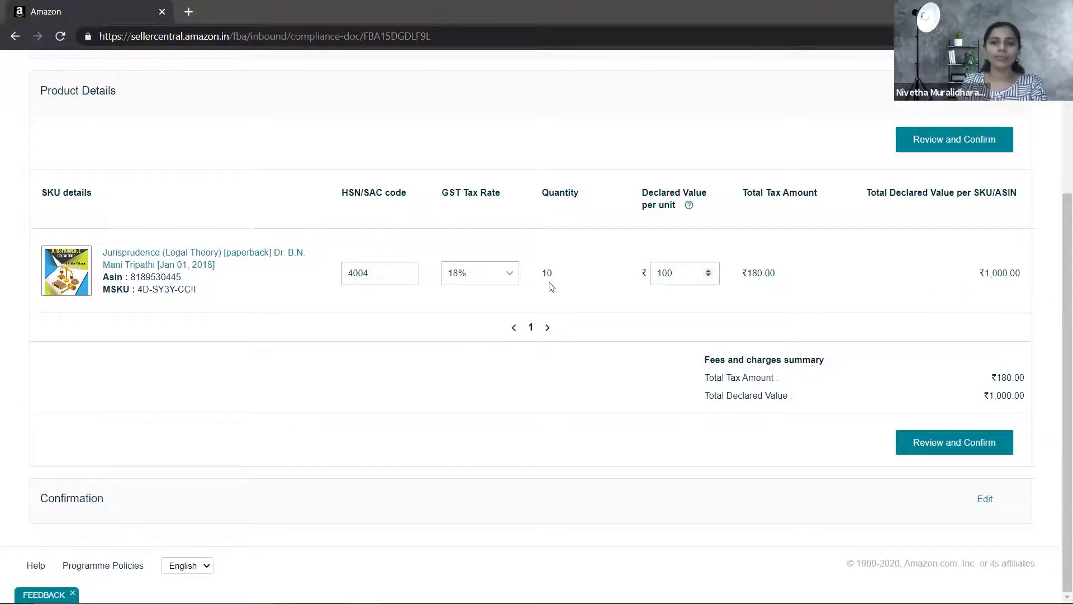
click(500, 279)
click(491, 338)
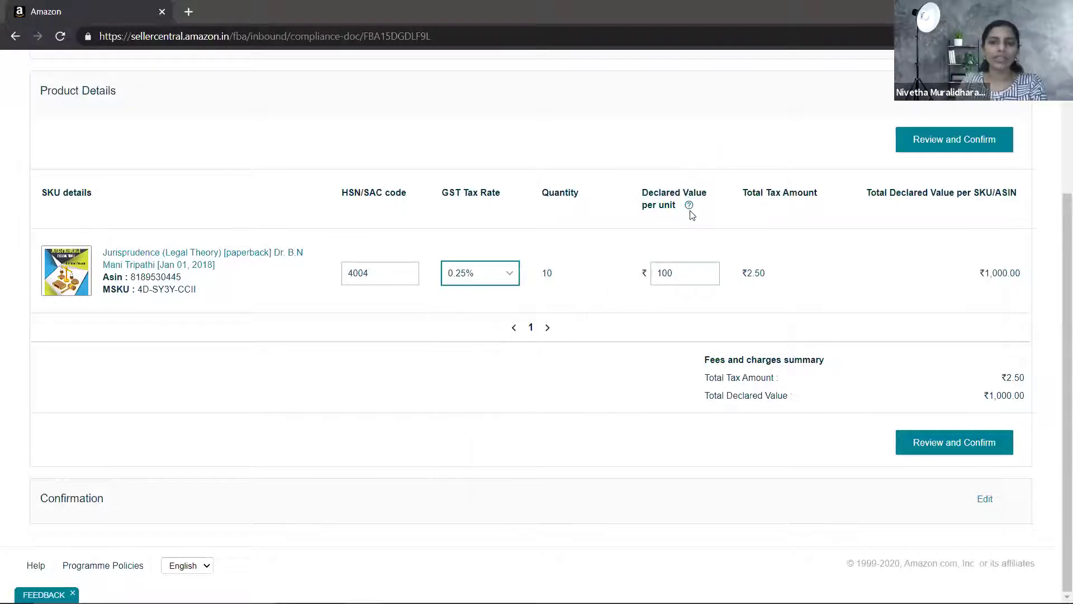
Try a declared value of ₹450 per unit for the book and set it back to ₹100
mouse_move(689, 206)
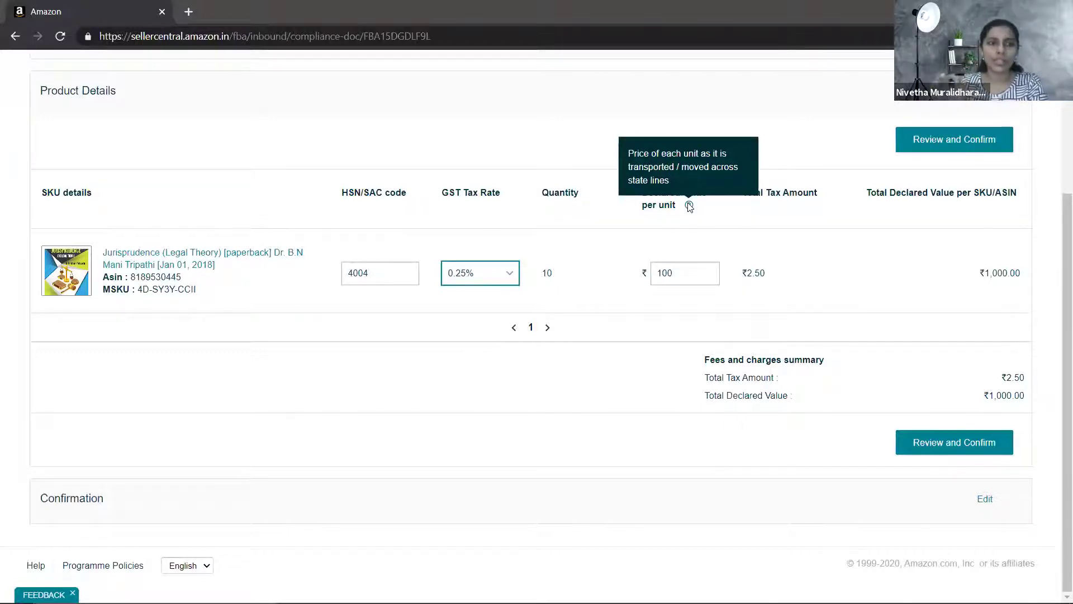
click(678, 277)
key(BackSpace)
key(BackSpace)
key(BackSpace)
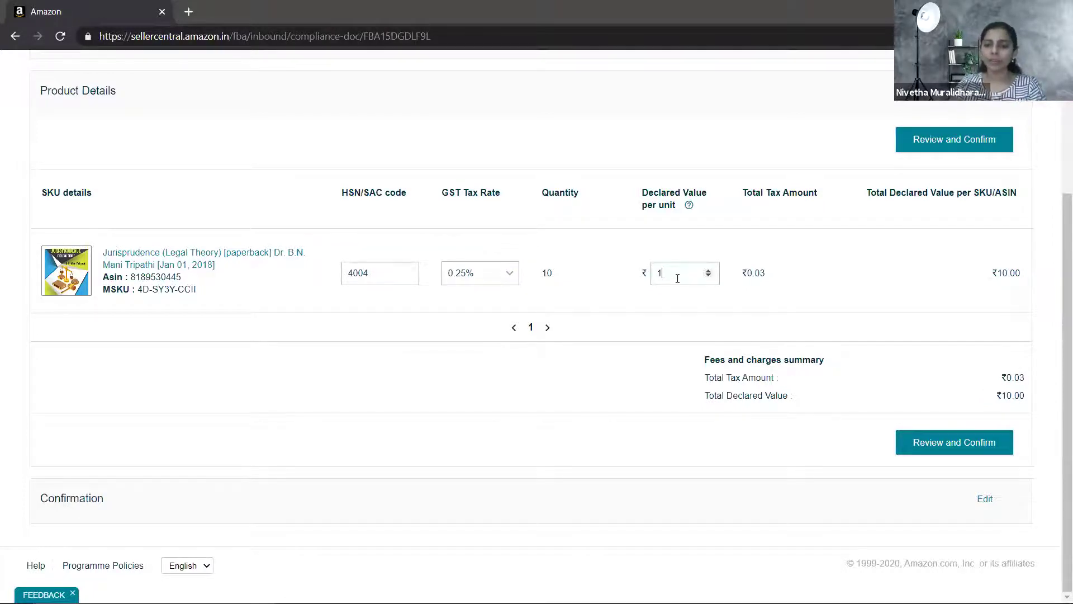
text(5)
key(BackSpace)
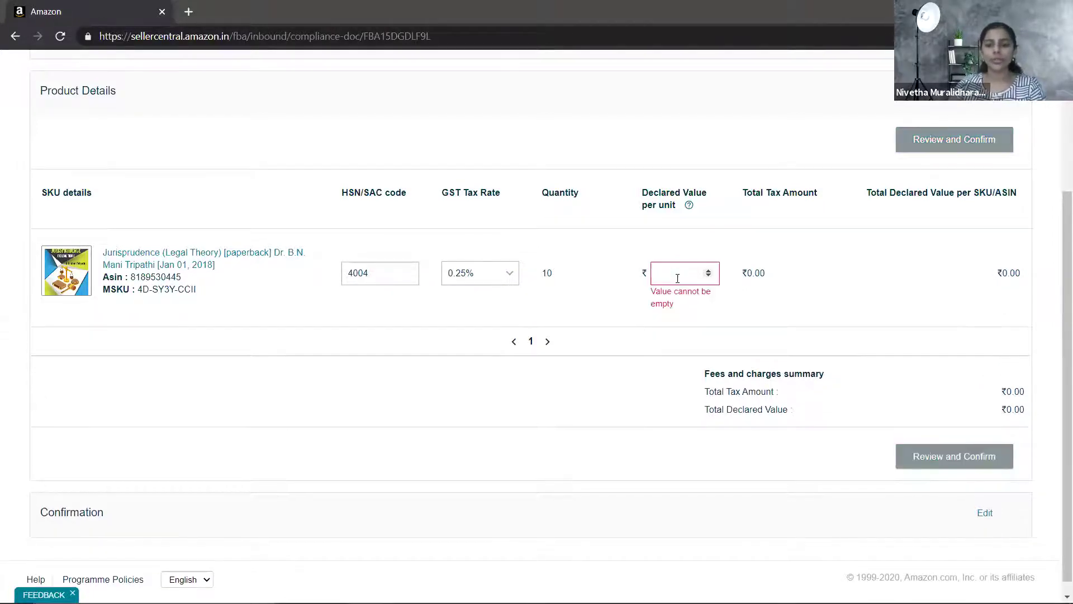
text(450)
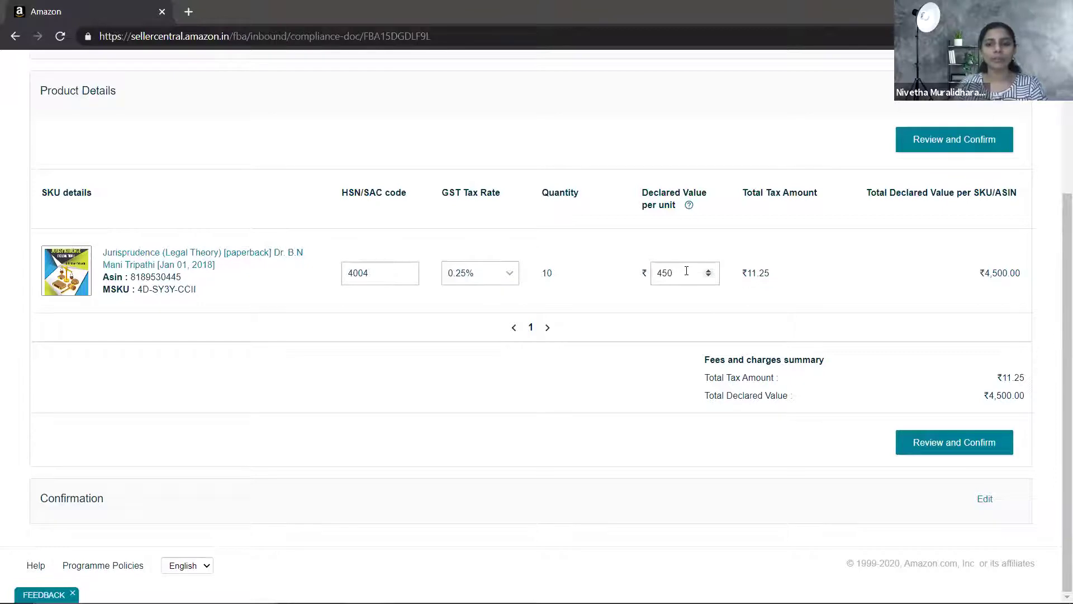
key(BackSpace)
key(BackSpace)
key(BackSpace)
text(100)
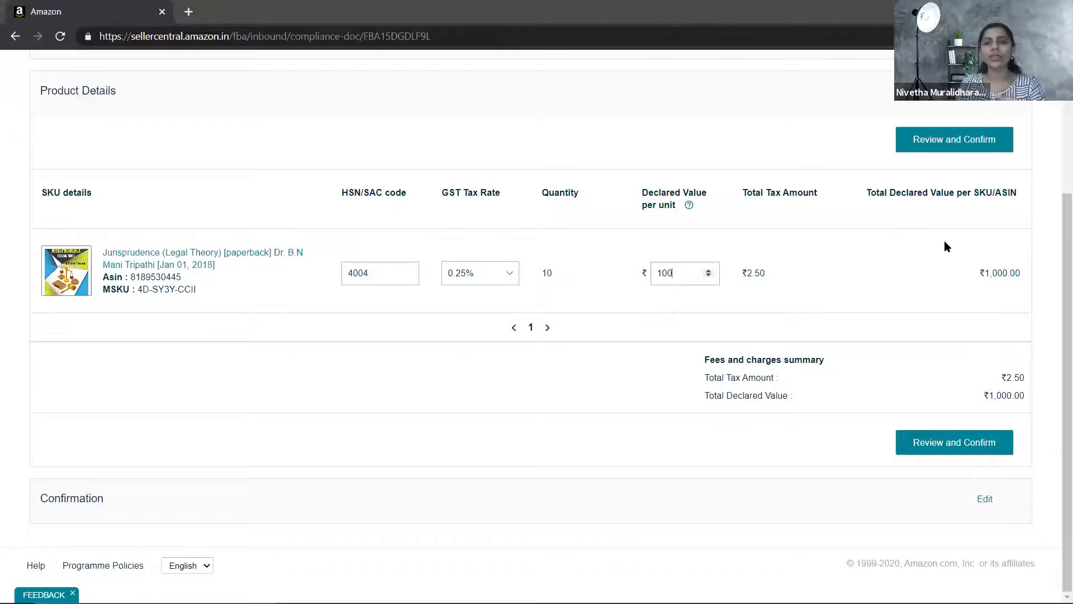
Confirm the product details and accept the declaration about the transferred goods
click(942, 446)
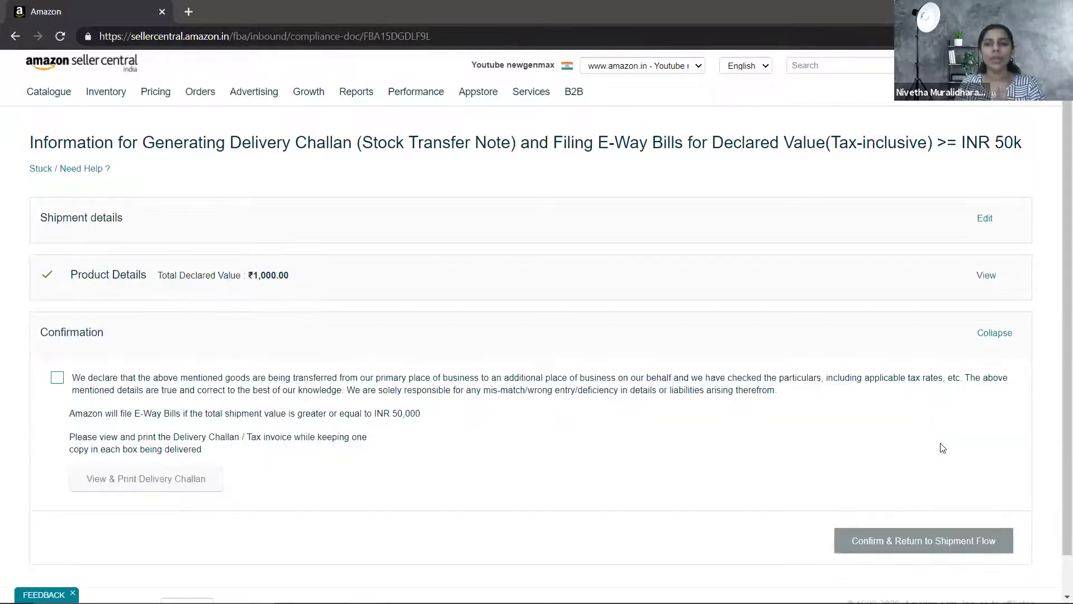
scroll(1057, 474, down, 1)
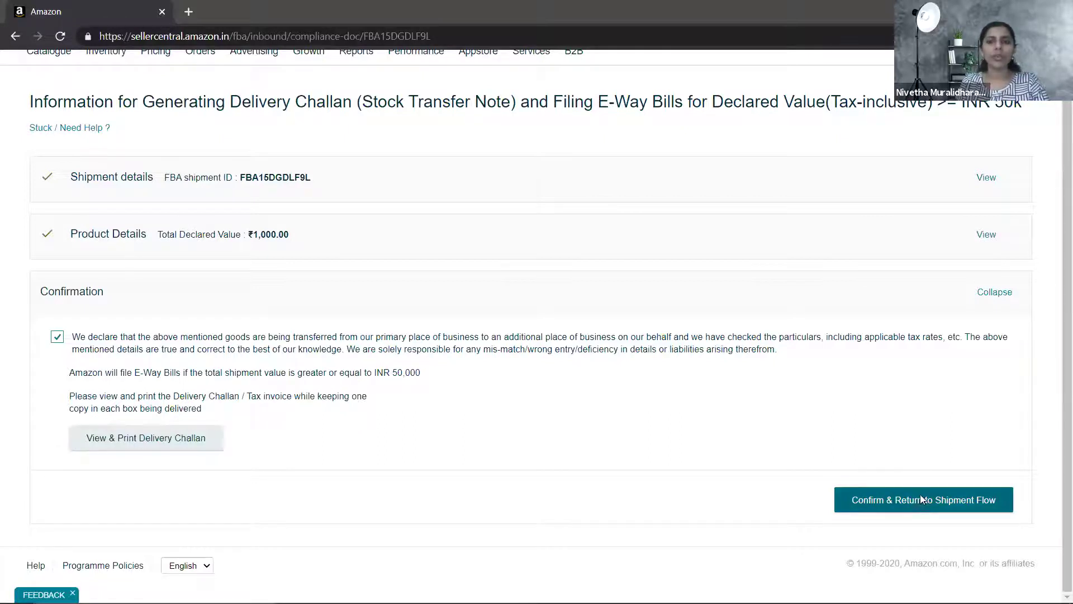
View the delivery challan, examine its tax invoice and declaration pages, and return to the confirmation page
click(169, 442)
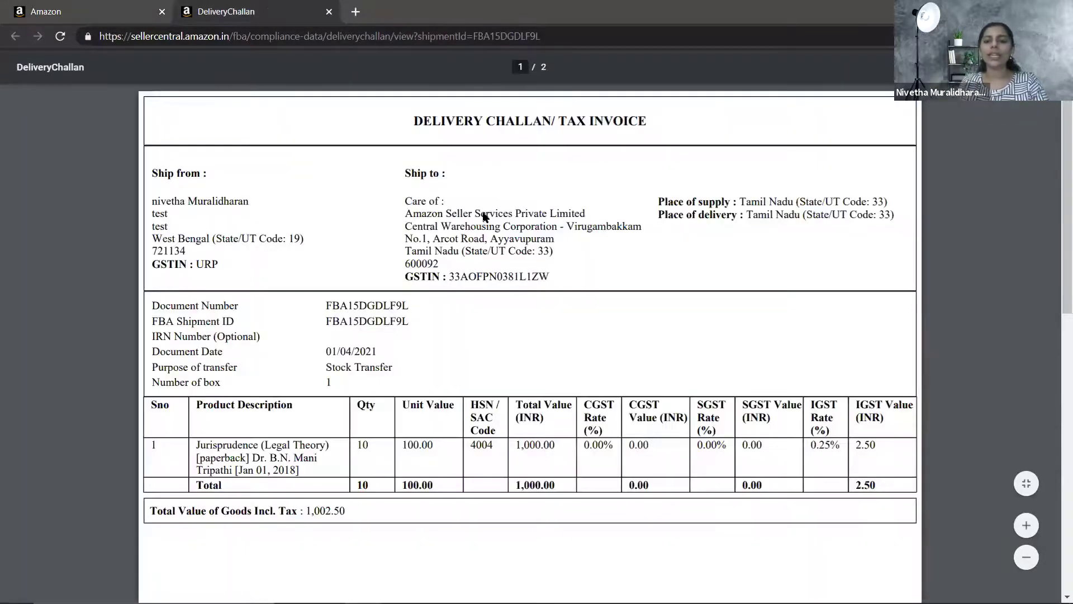
scroll(484, 216, down, 4)
scroll(484, 216, down, 5)
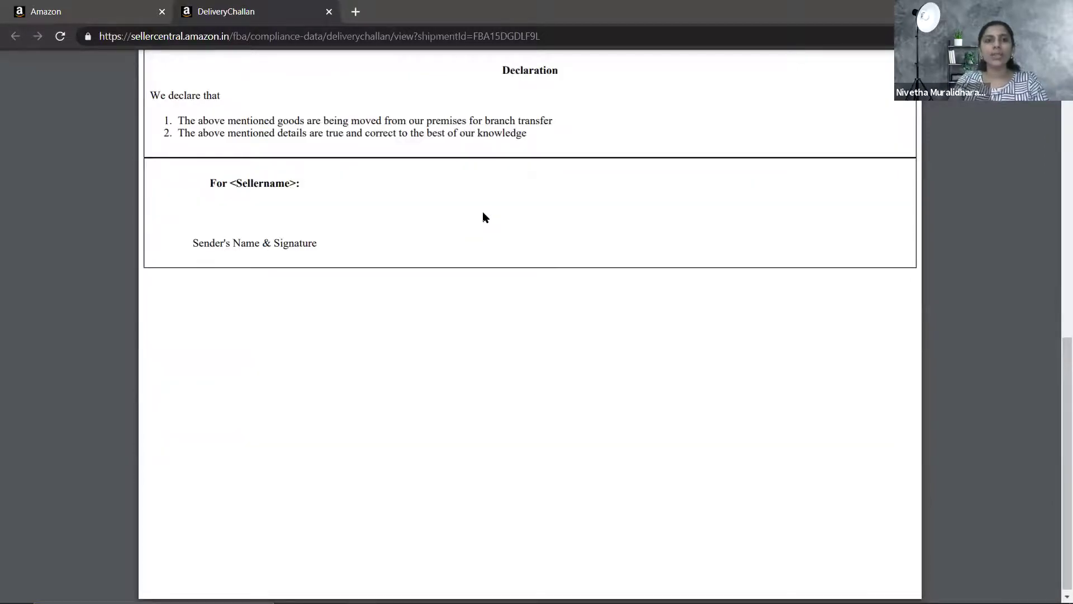
scroll(484, 217, up, 8)
scroll(484, 216, up, 2)
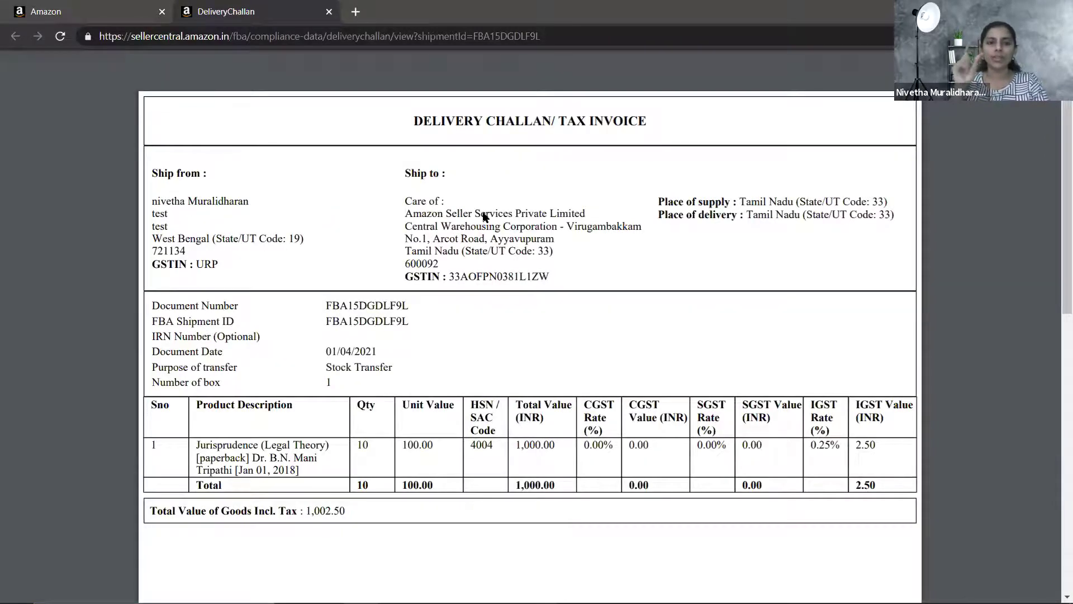
scroll(484, 217, down, 10)
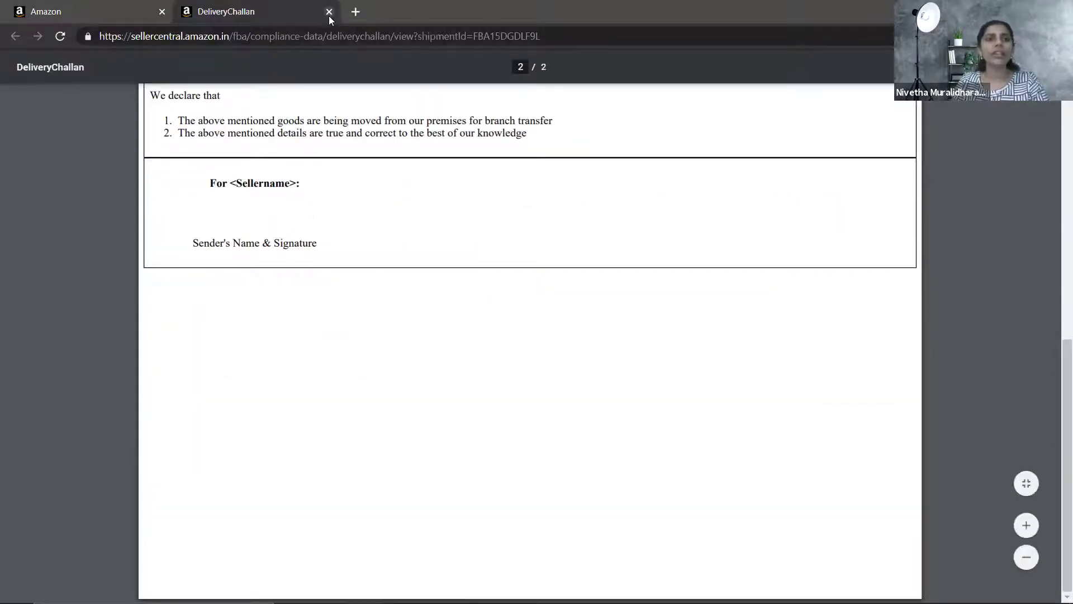
click(111, 6)
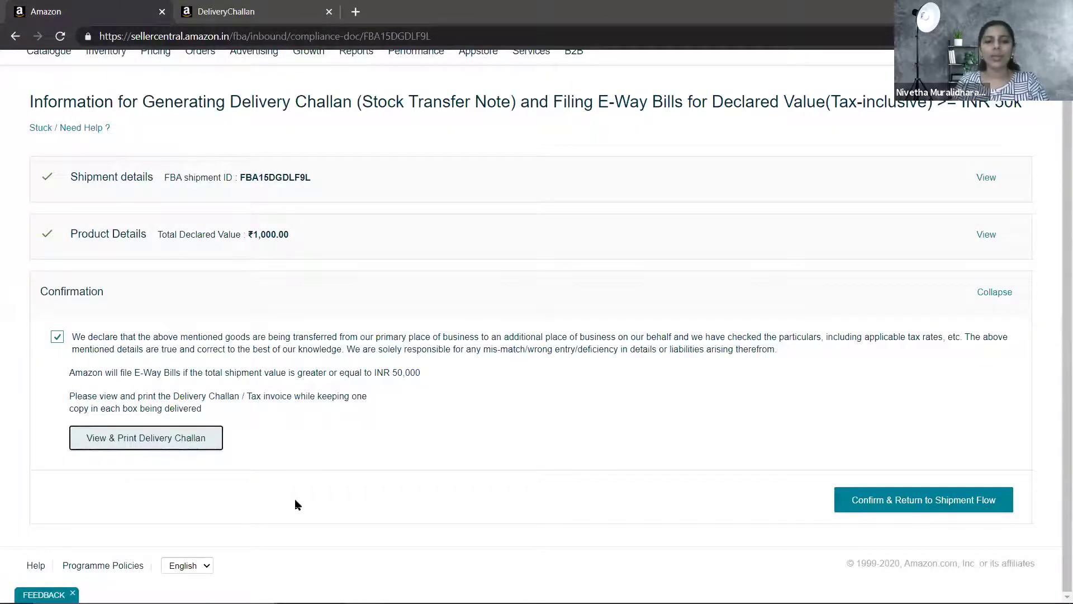
Confirm the delivery challan details, return to the shipment flow, and accept the partnered carrier's terms and shipping charges
click(919, 500)
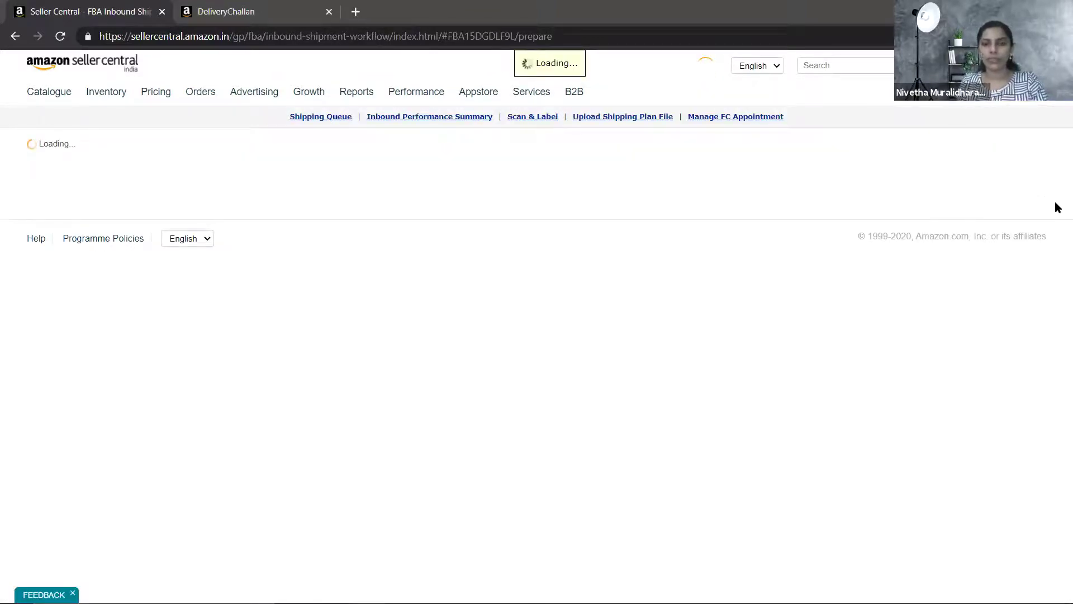
scroll(643, 304, down, 7)
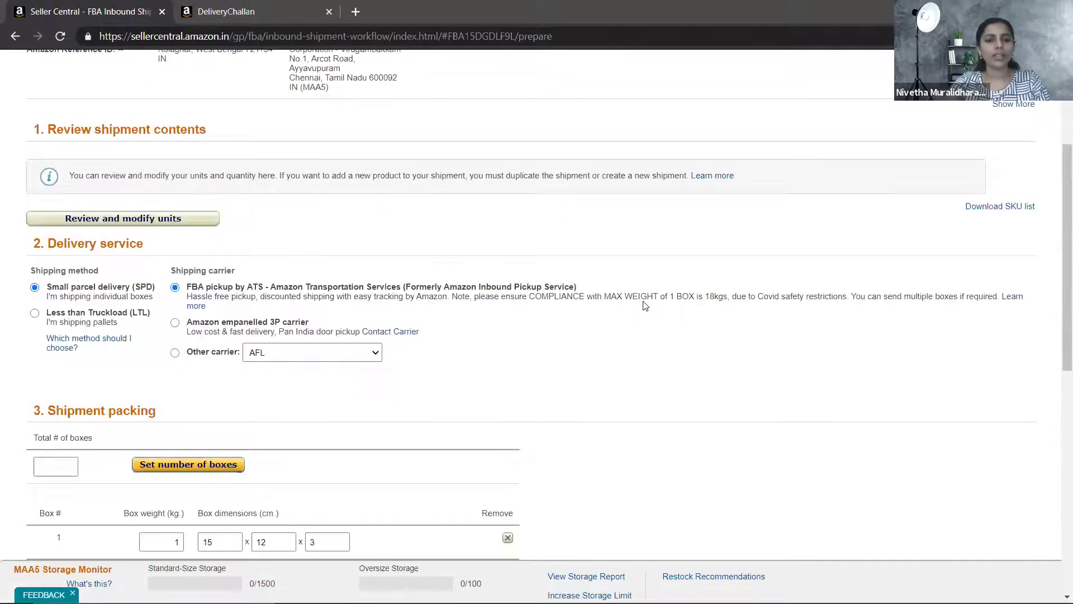
scroll(643, 304, down, 12)
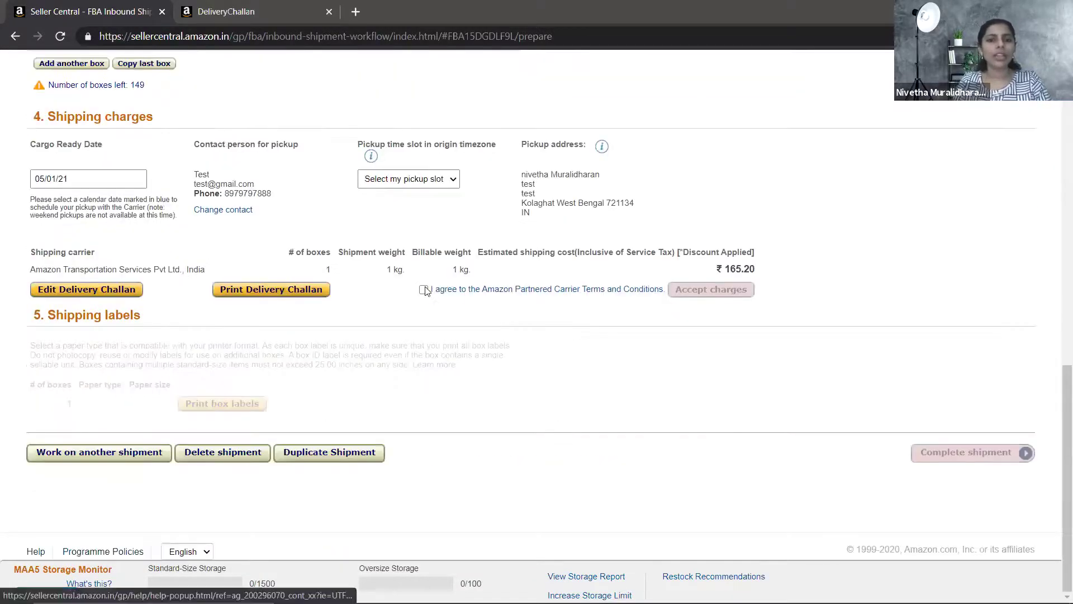
click(425, 290)
click(697, 300)
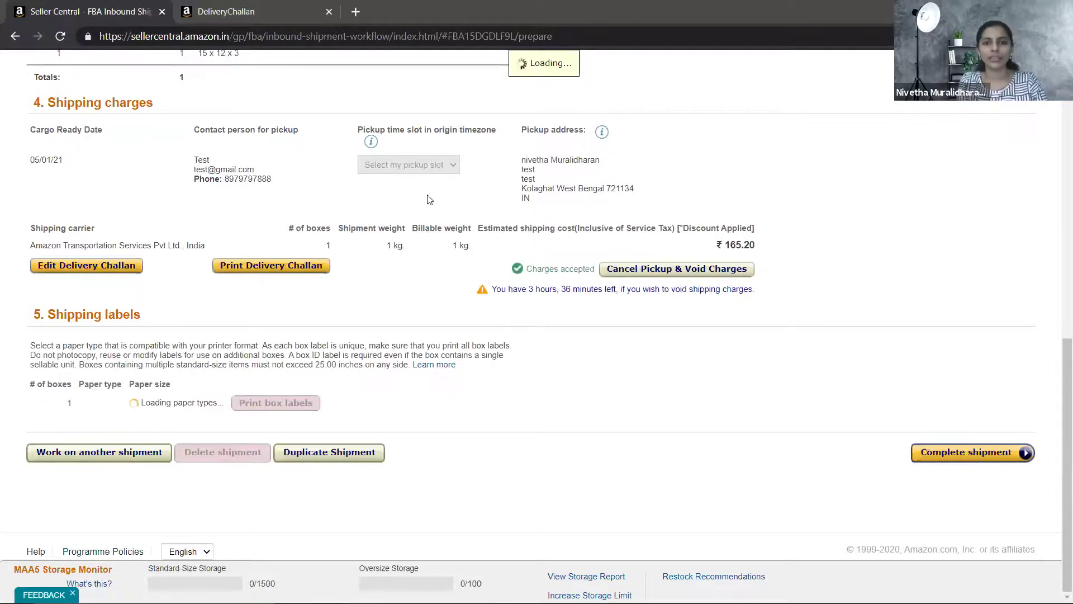
Examine the shipping label section and box label instructions, and cancel the pickup to void the accepted charges
scroll(430, 199, down, 2)
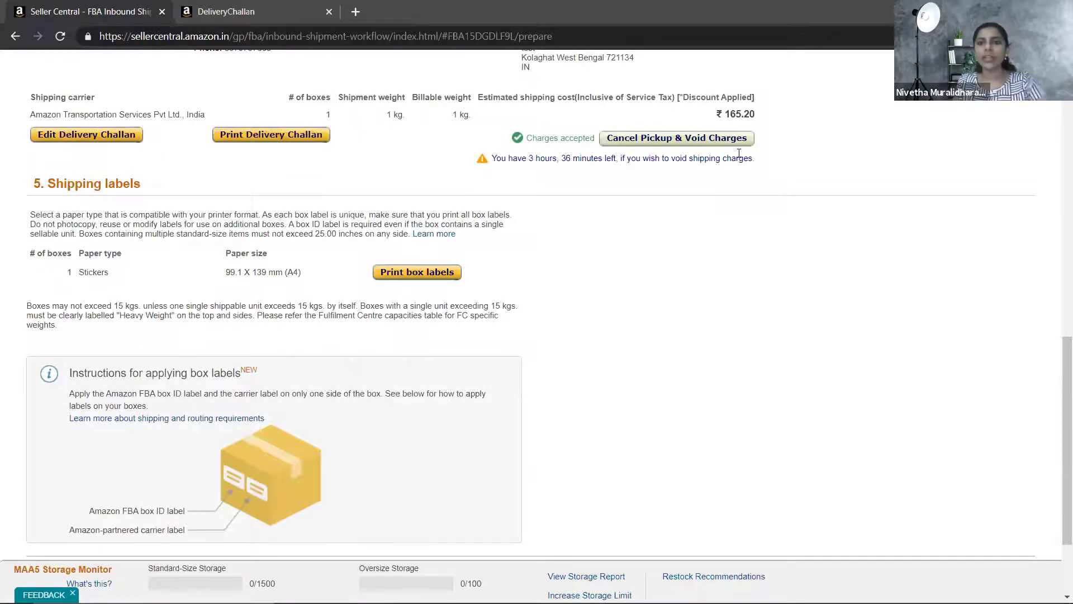
scroll(739, 153, up, 2)
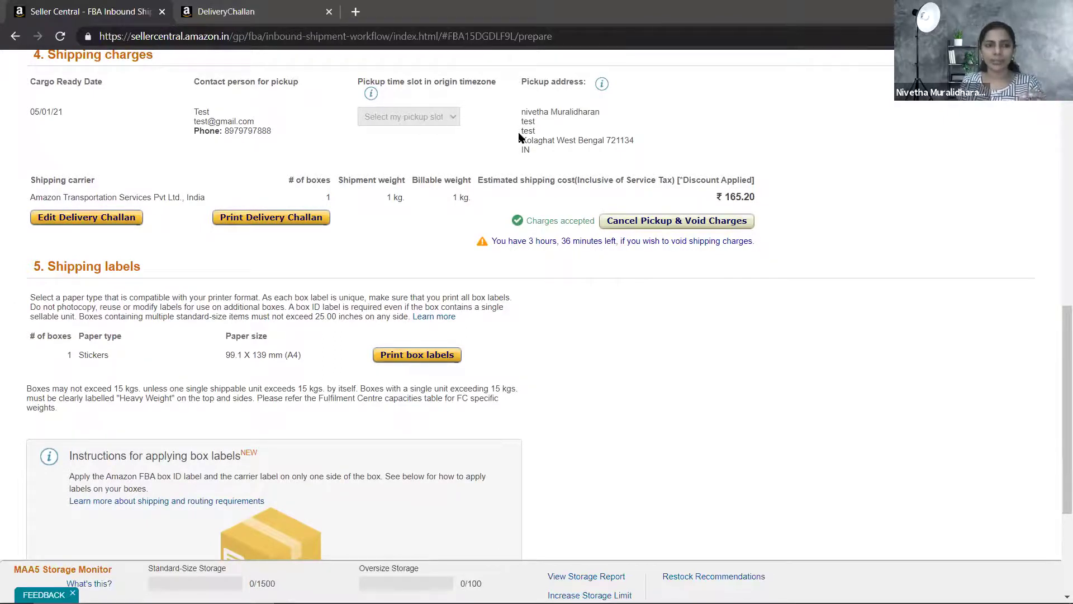
scroll(519, 137, down, 3)
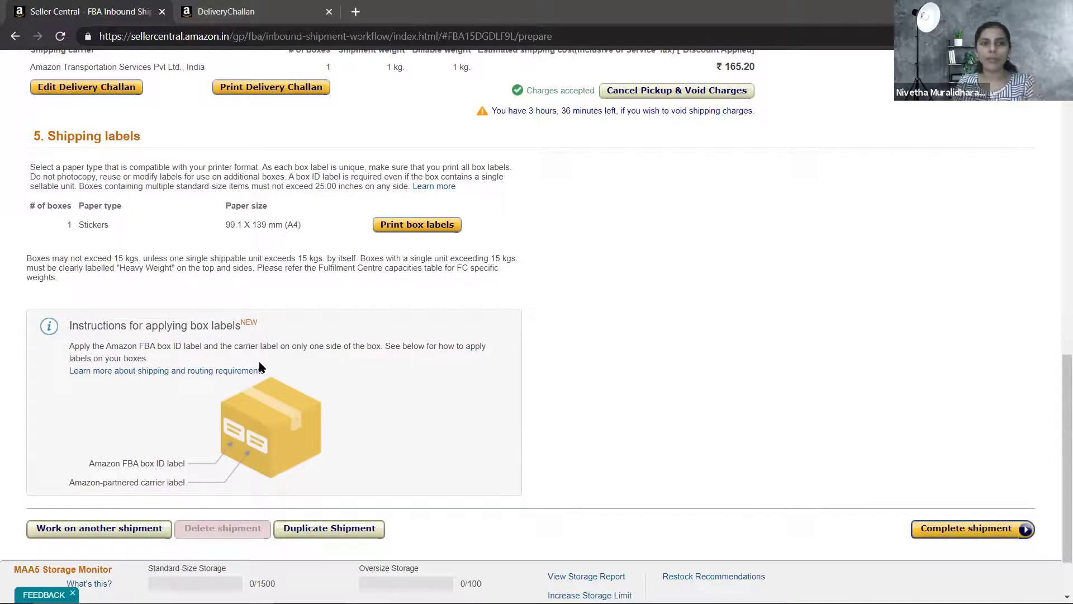
click(673, 91)
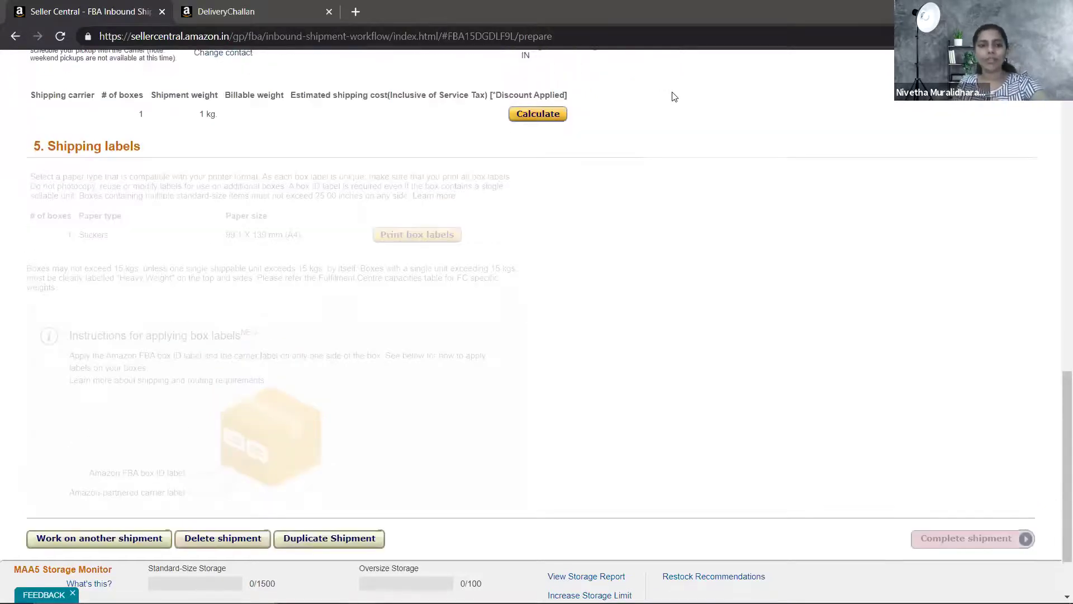
Leave the shipment preparation page and open the FBA shipments management page
scroll(675, 97, down, 2)
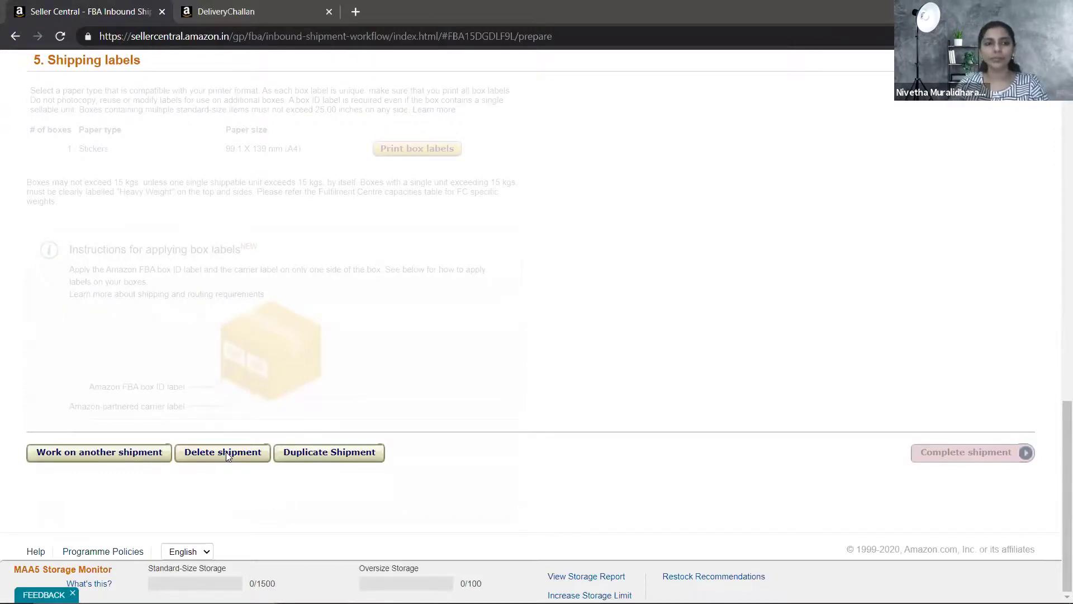
scroll(227, 456, up, 15)
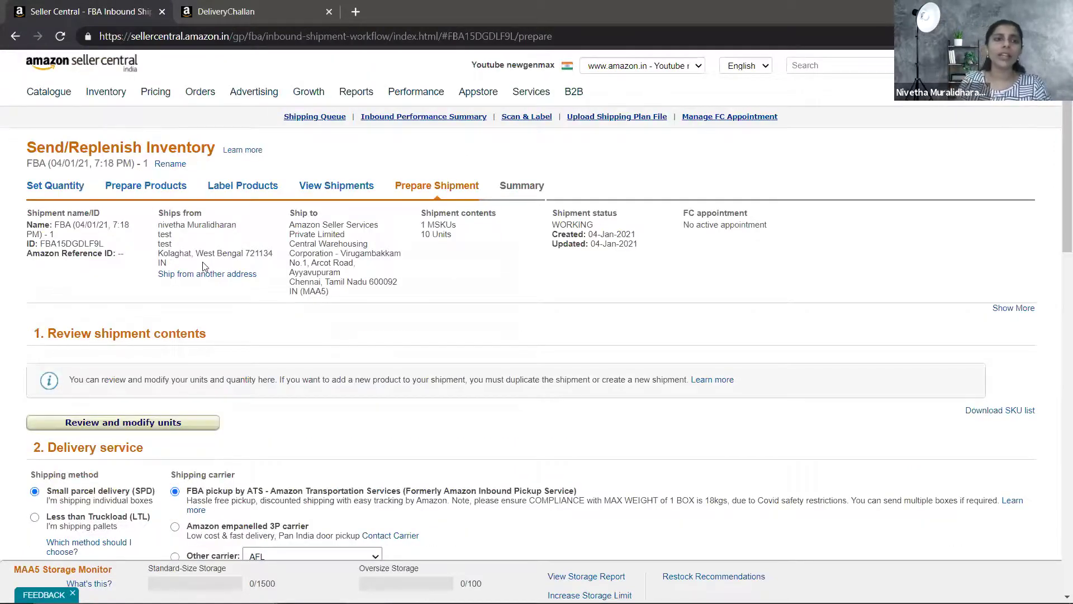
mouse_move(112, 96)
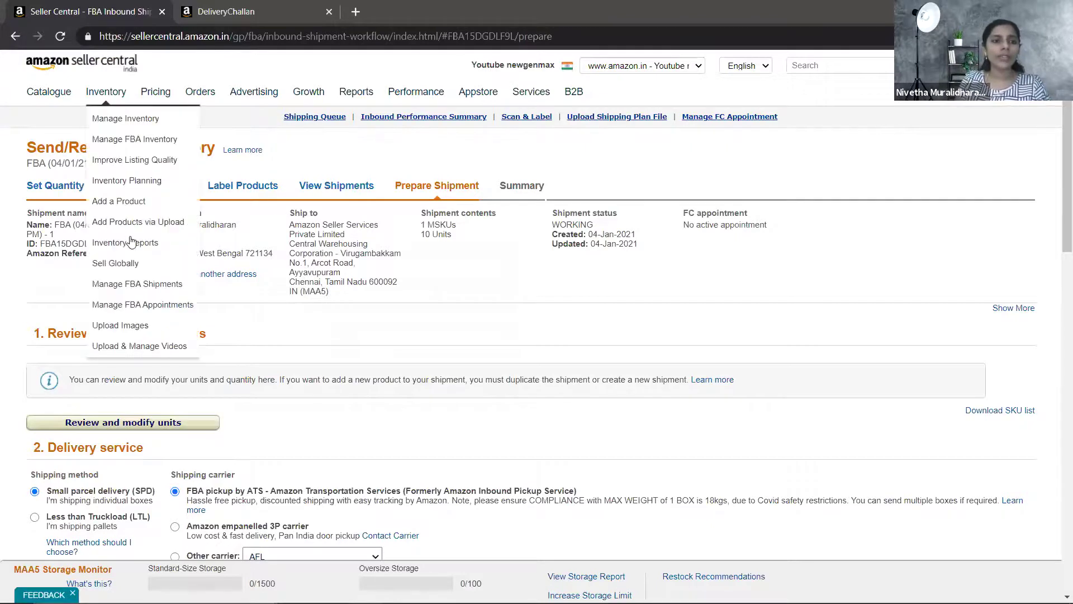
click(143, 292)
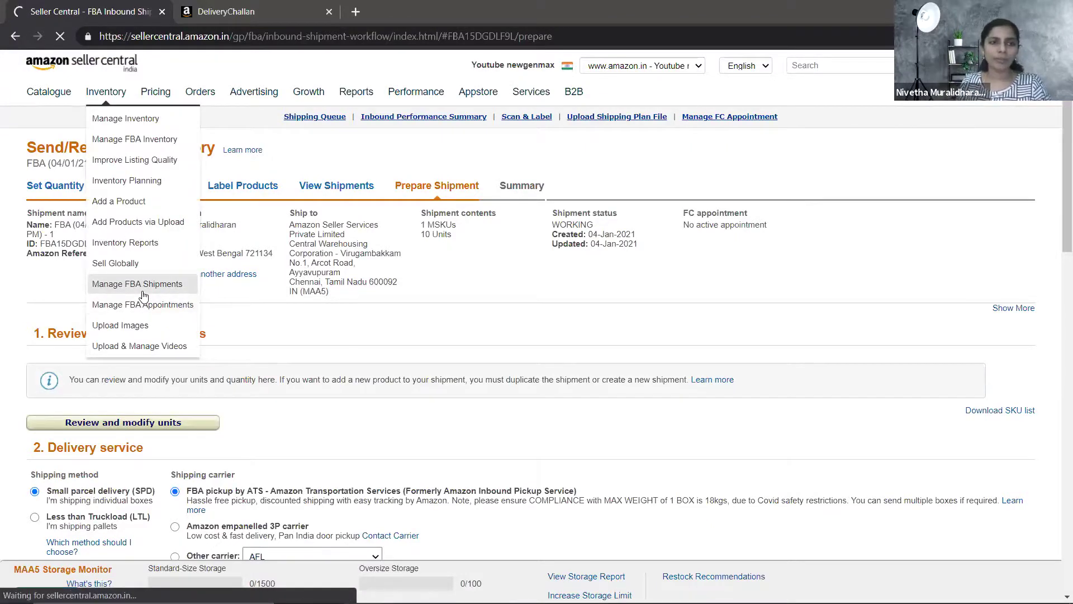